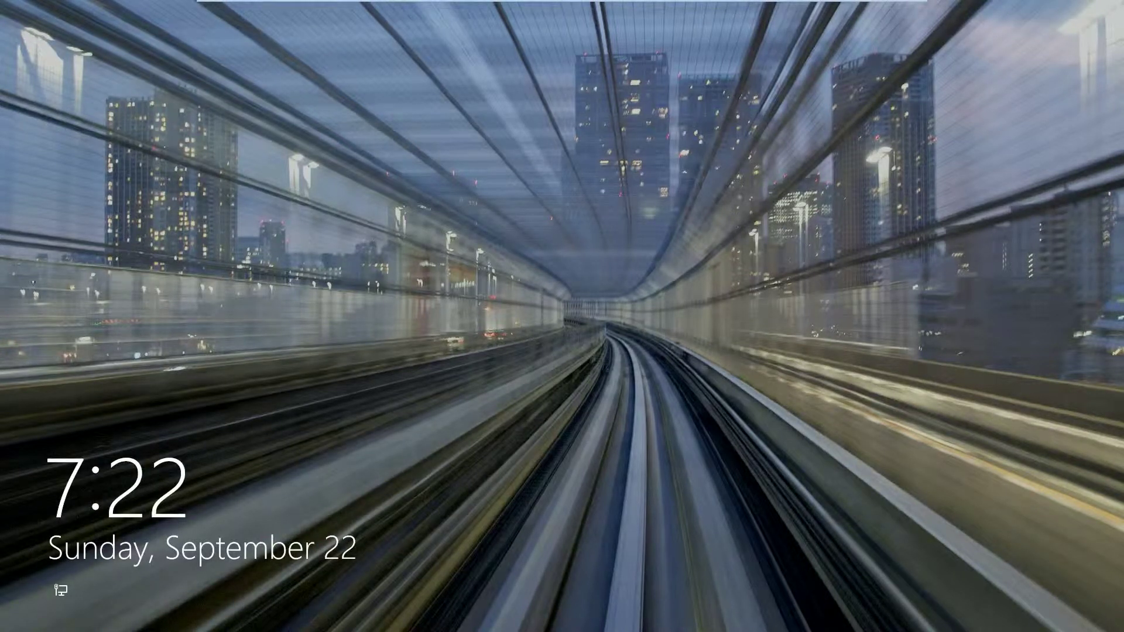
# Step: Sign in to Windows 8.1 with the account password and go to the desktop
pyautogui.click(460, 327)
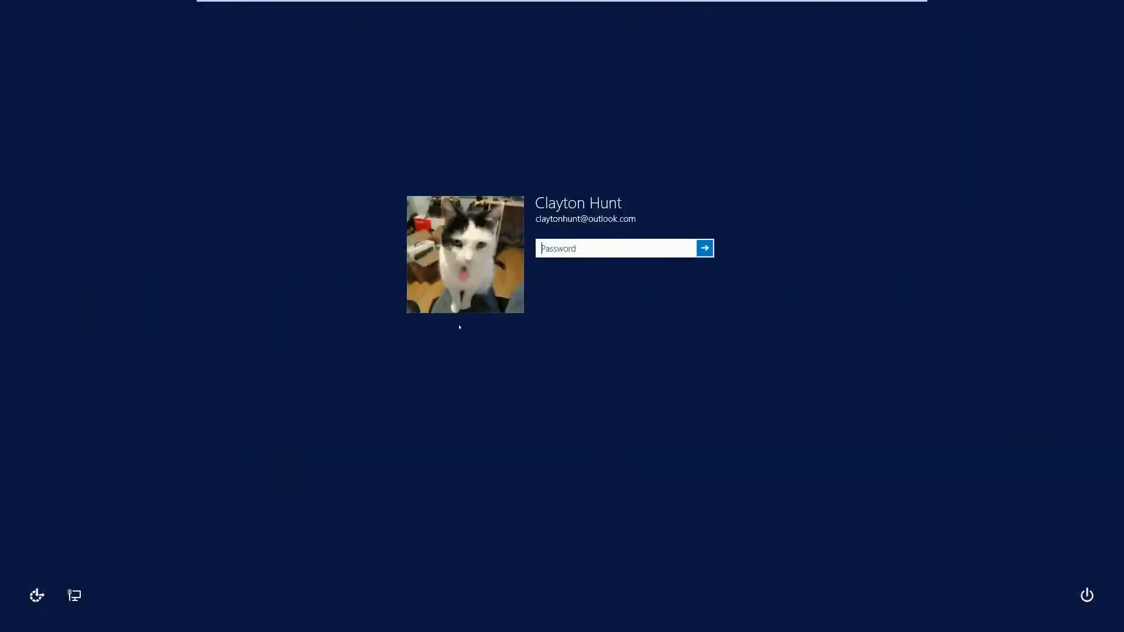
pyautogui.write('********')
pyautogui.press('Return')
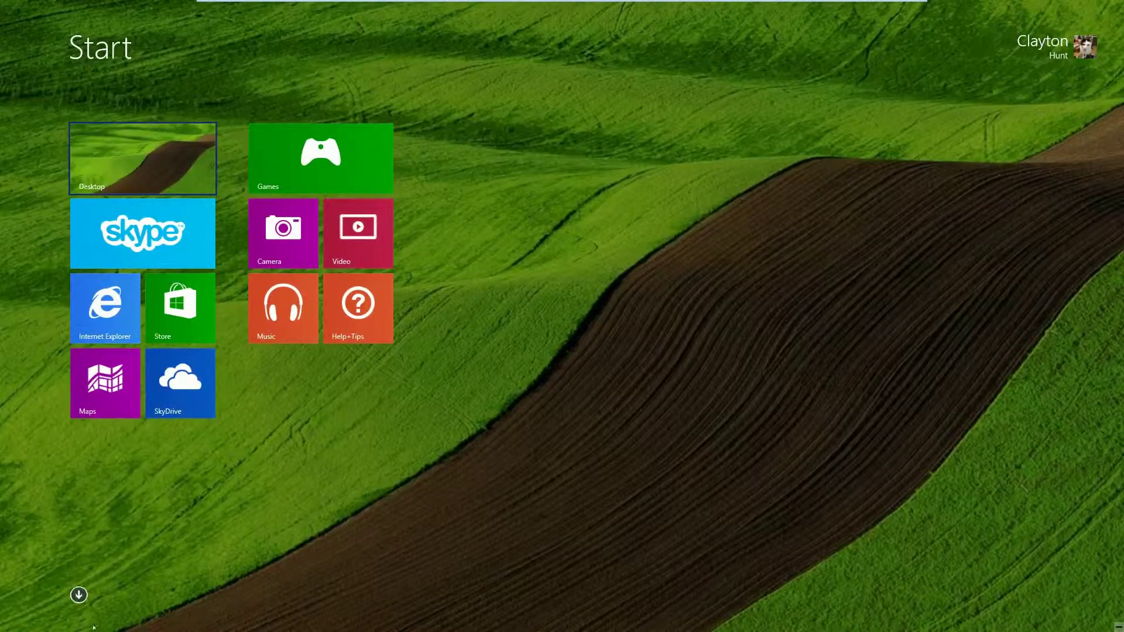
pyautogui.press('Return')
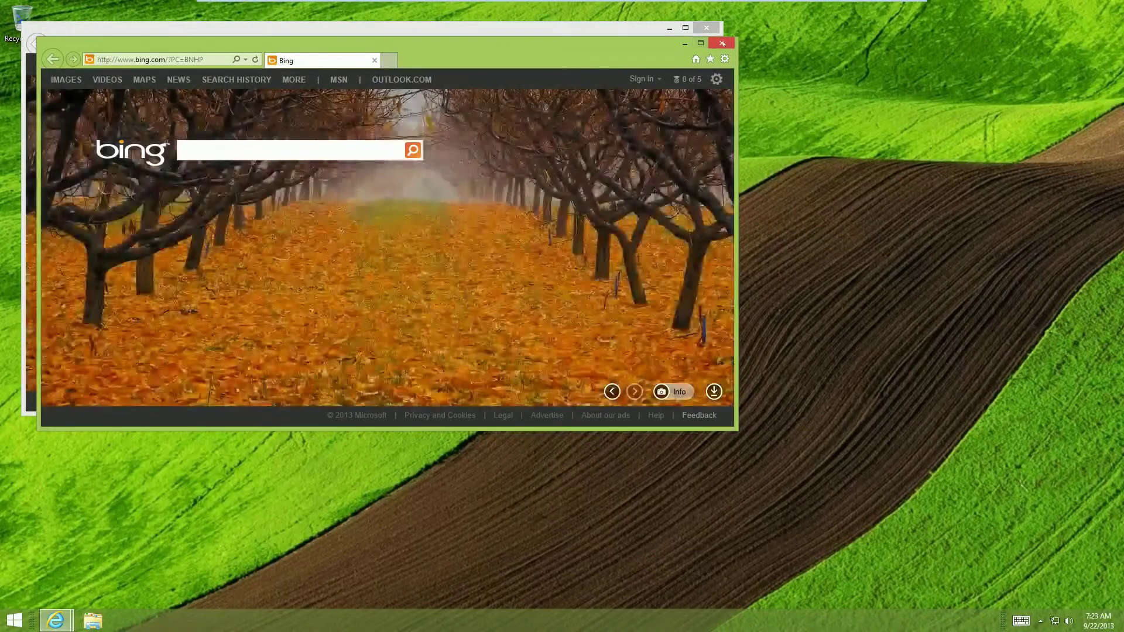
# Step: Close the extra IE window and search Bing for 'web platform installer'
pyautogui.click(723, 44)
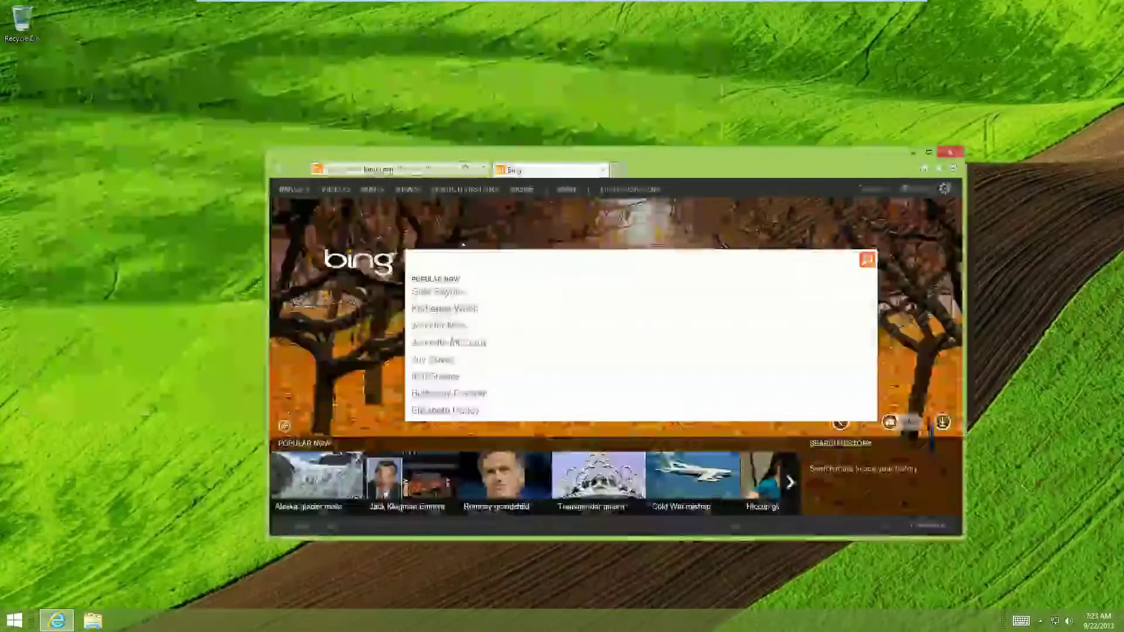
pyautogui.moveTo(473, 158); pyautogui.dragTo(436, 107)
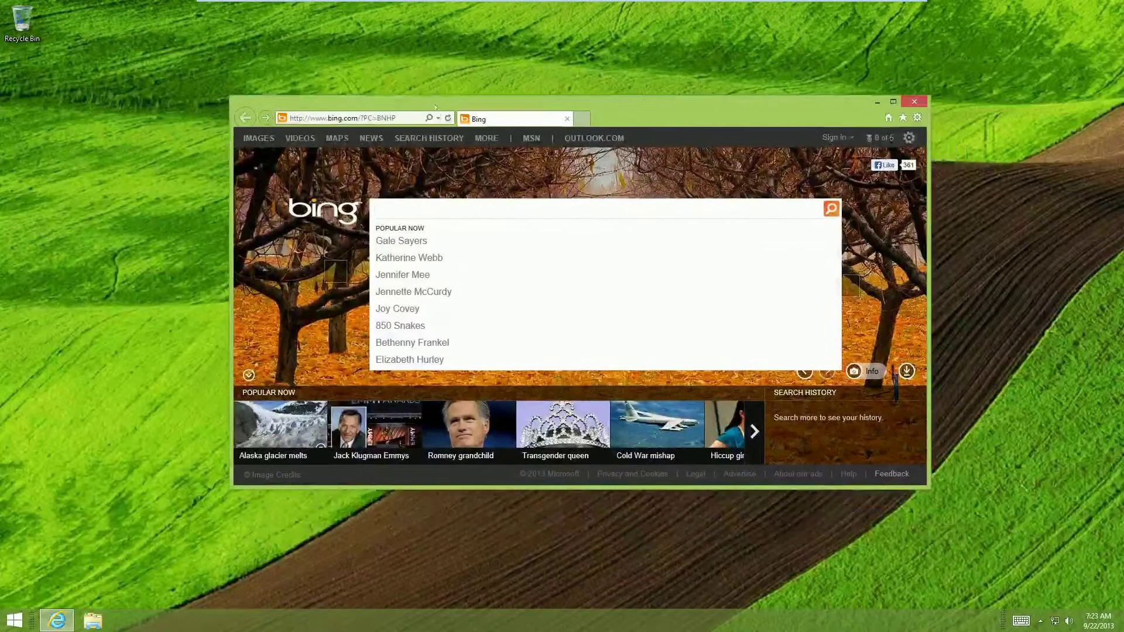
pyautogui.write('web ')
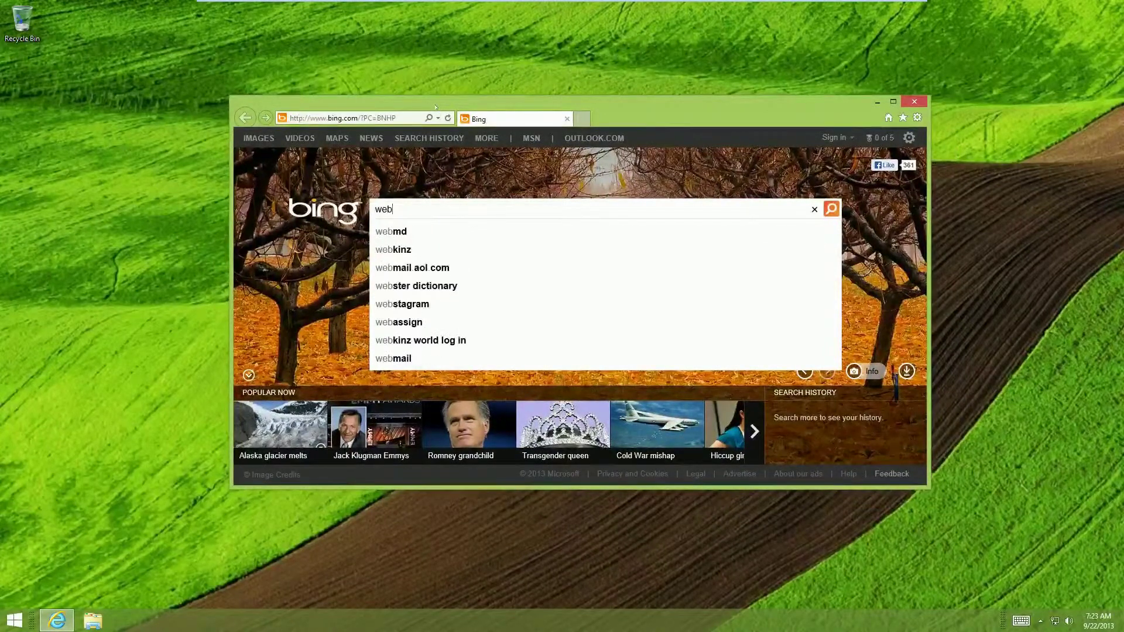
pyautogui.write('pl')
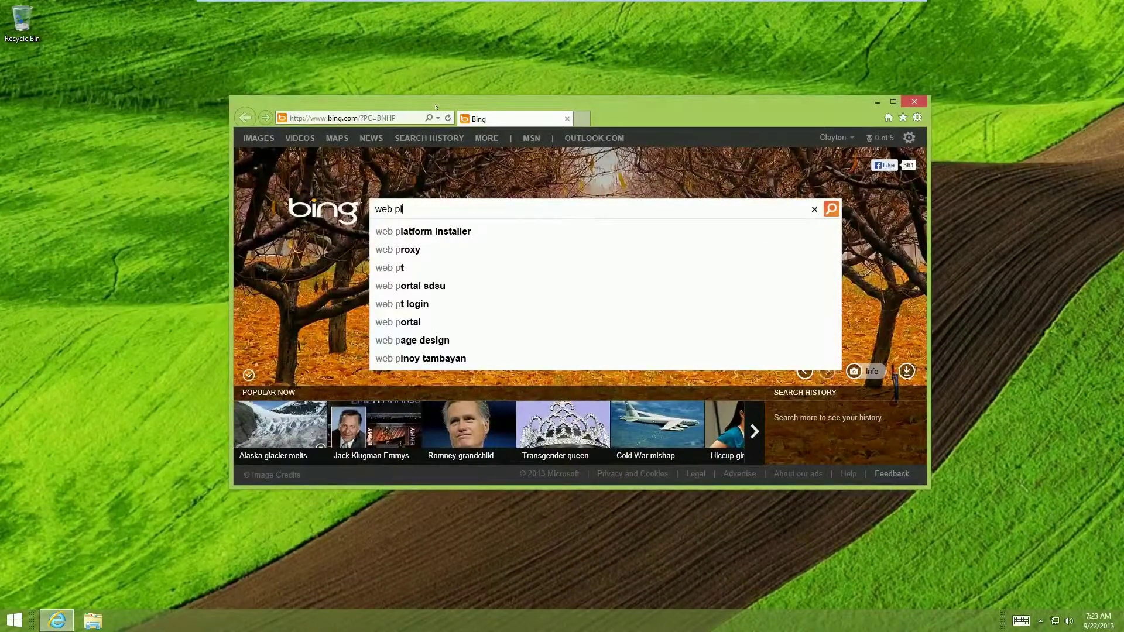
pyautogui.press('Down')
pyautogui.press('Return')
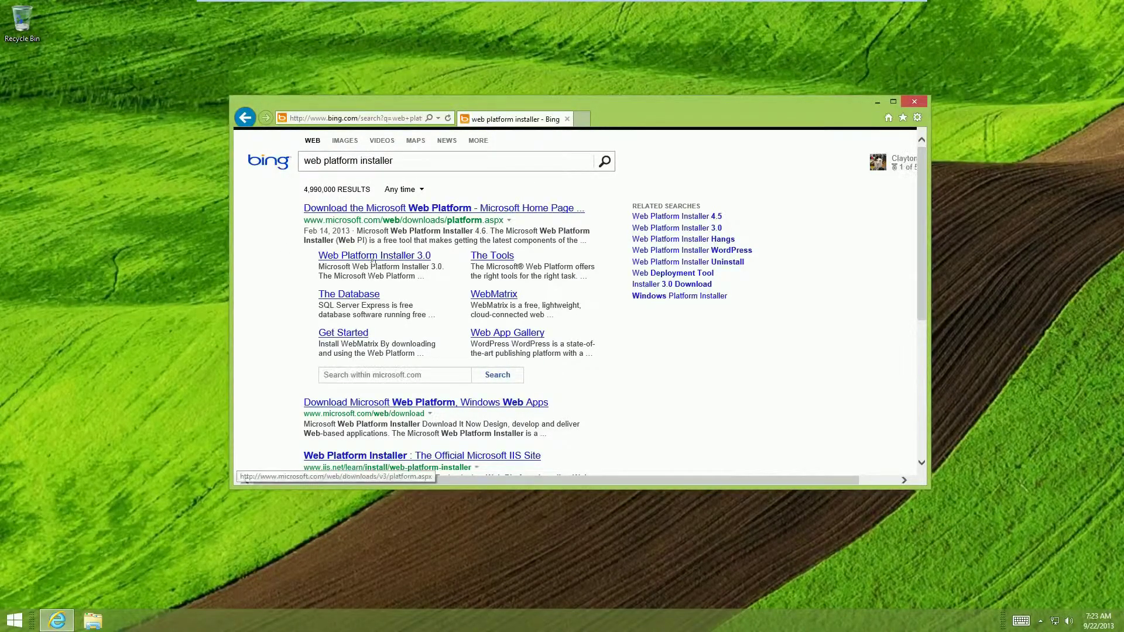
# Step: Open the Web Platform Installer 3.0 result and enlarge the IE window to show the page
pyautogui.click(374, 258)
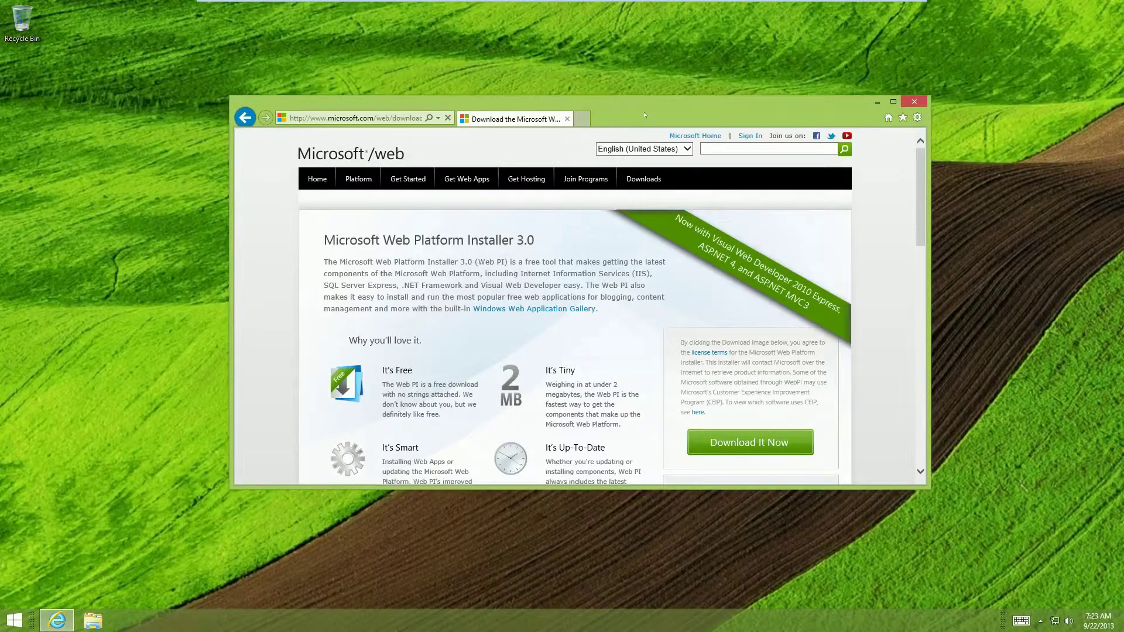
pyautogui.moveTo(644, 116); pyautogui.dragTo(602, 28)
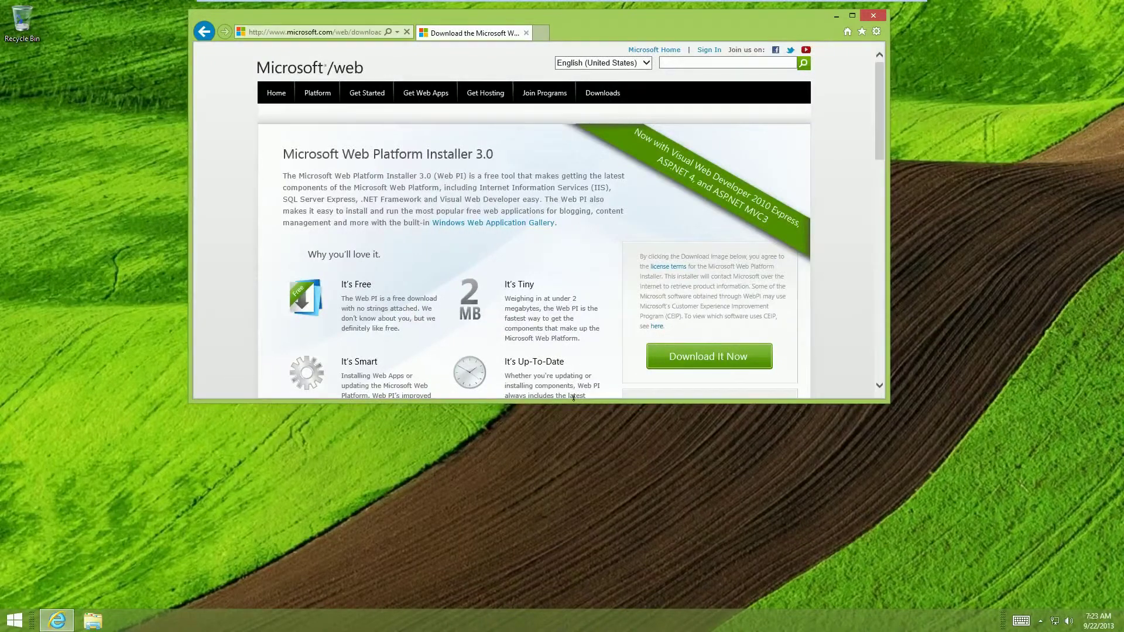
pyautogui.moveTo(573, 398); pyautogui.dragTo(570, 590)
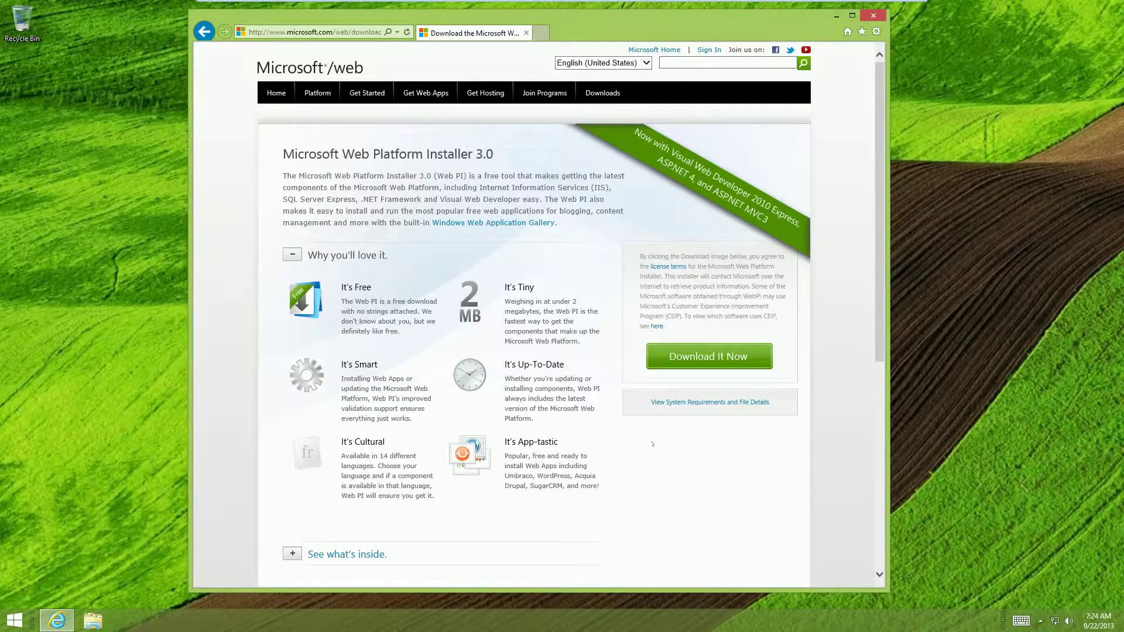
# Step: Download the wpilauncher_3_10.exe launcher into the Downloads folder using Save as
pyautogui.click(692, 357)
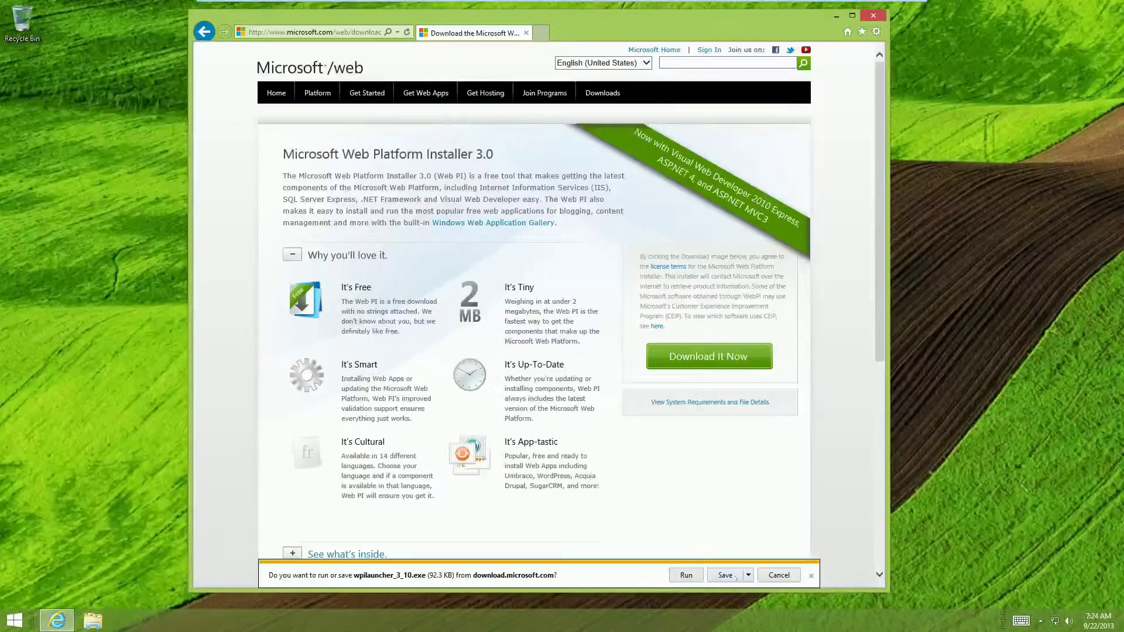
pyautogui.click(748, 575)
pyautogui.click(777, 564)
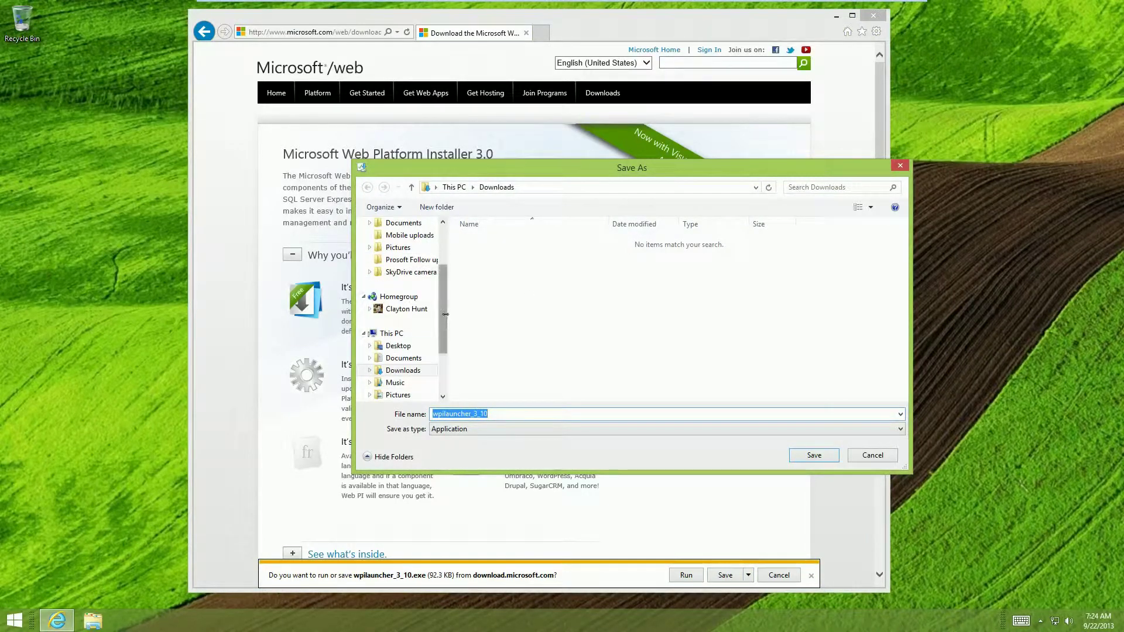
pyautogui.click(835, 457)
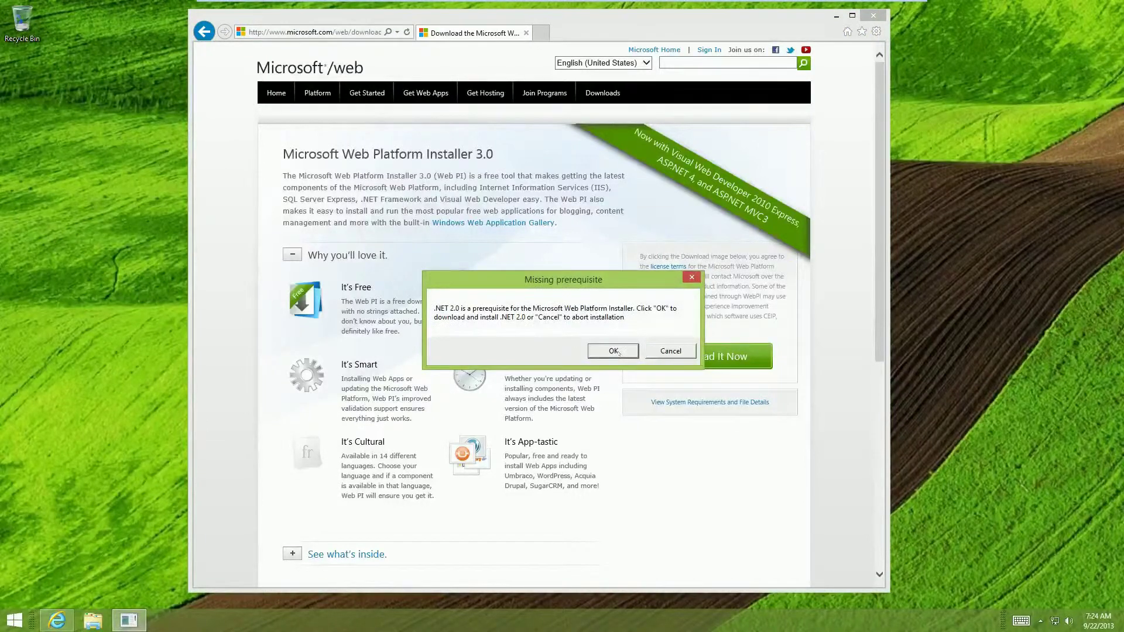
# Step: Confirm the Missing prerequisite prompt with OK to fetch .NET 2.0
pyautogui.click(614, 352)
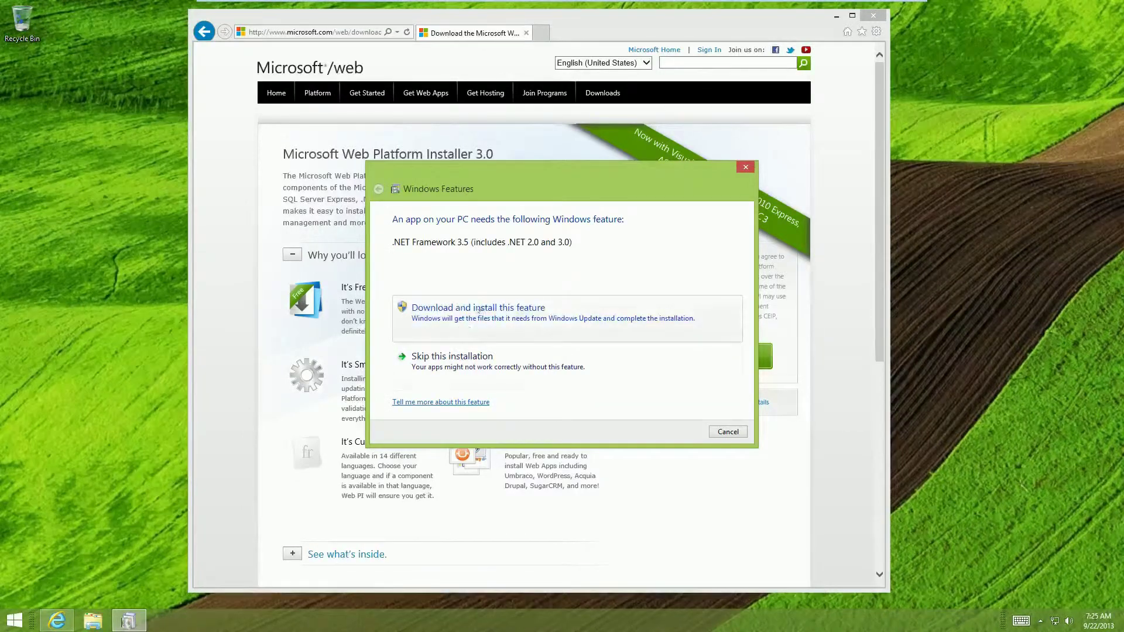
# Step: Download and install .NET Framework 3.5 from the Windows Features prompt
pyautogui.click(481, 309)
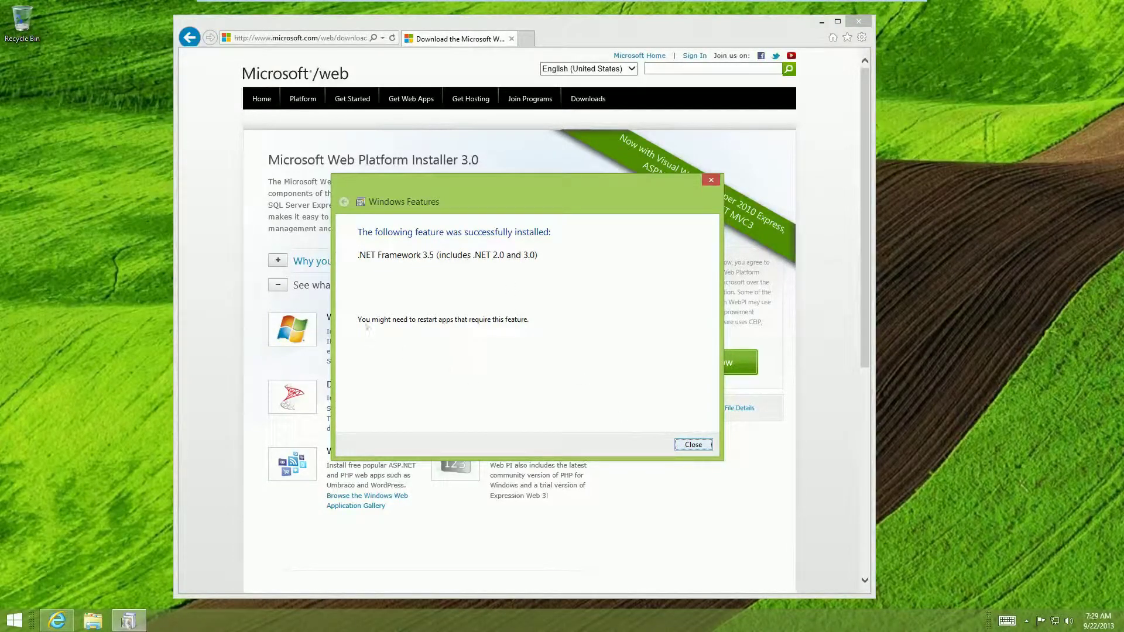
# Step: Close Windows Features and move the Web Platform Installer 4.6 window up and left
pyautogui.click(693, 445)
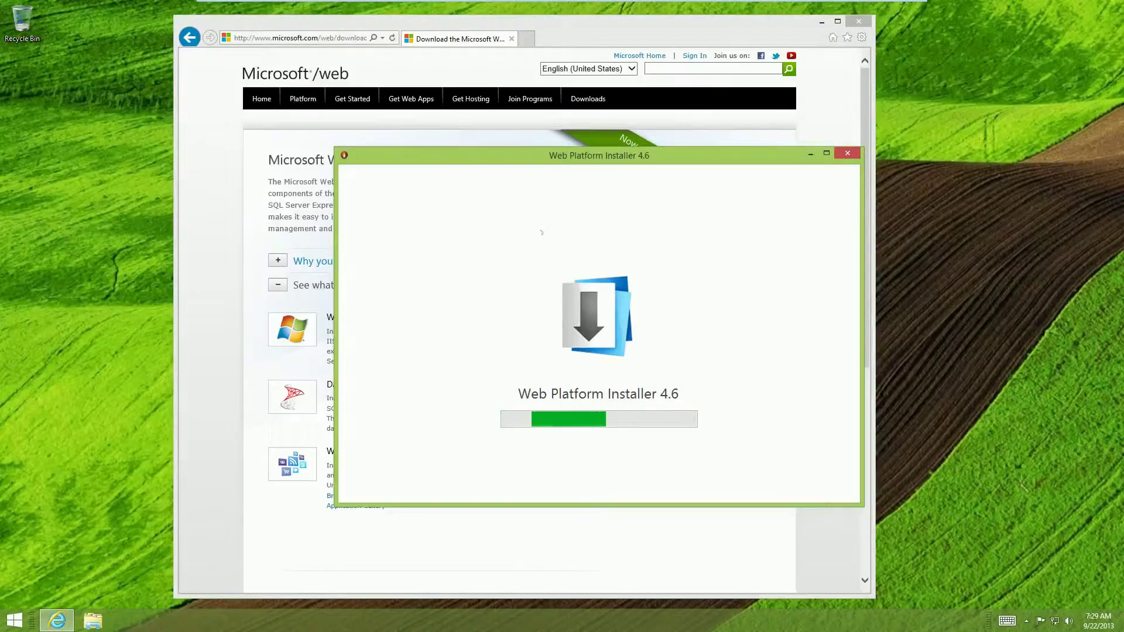
pyautogui.moveTo(613, 155); pyautogui.dragTo(539, 146)
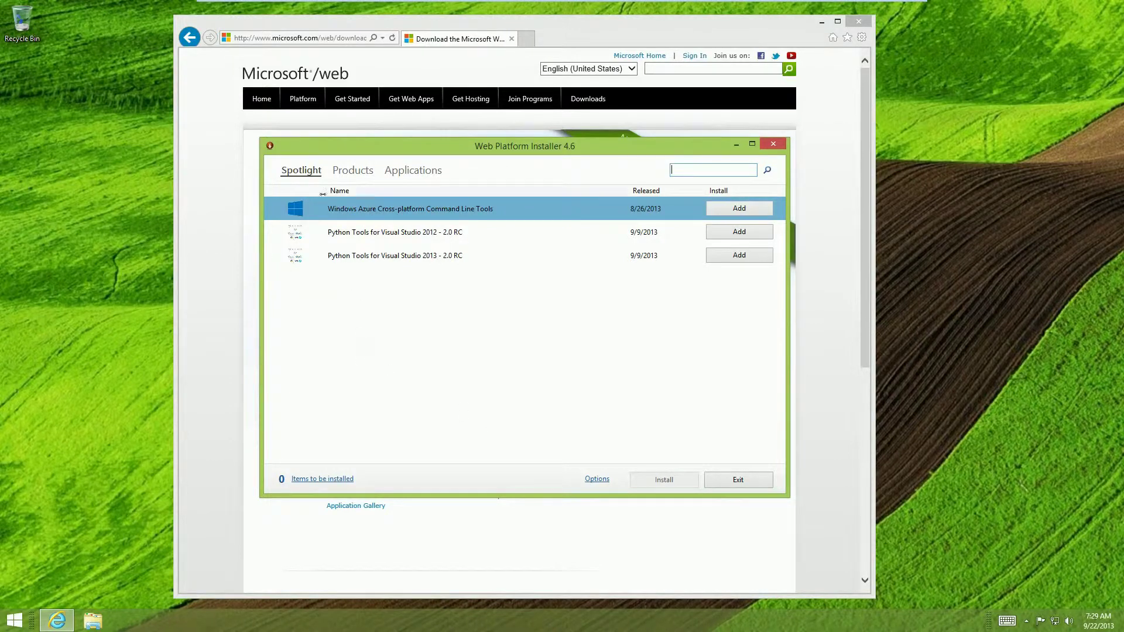
# Step: Show the Products tab's Server category and scroll through its entries
pyautogui.click(357, 171)
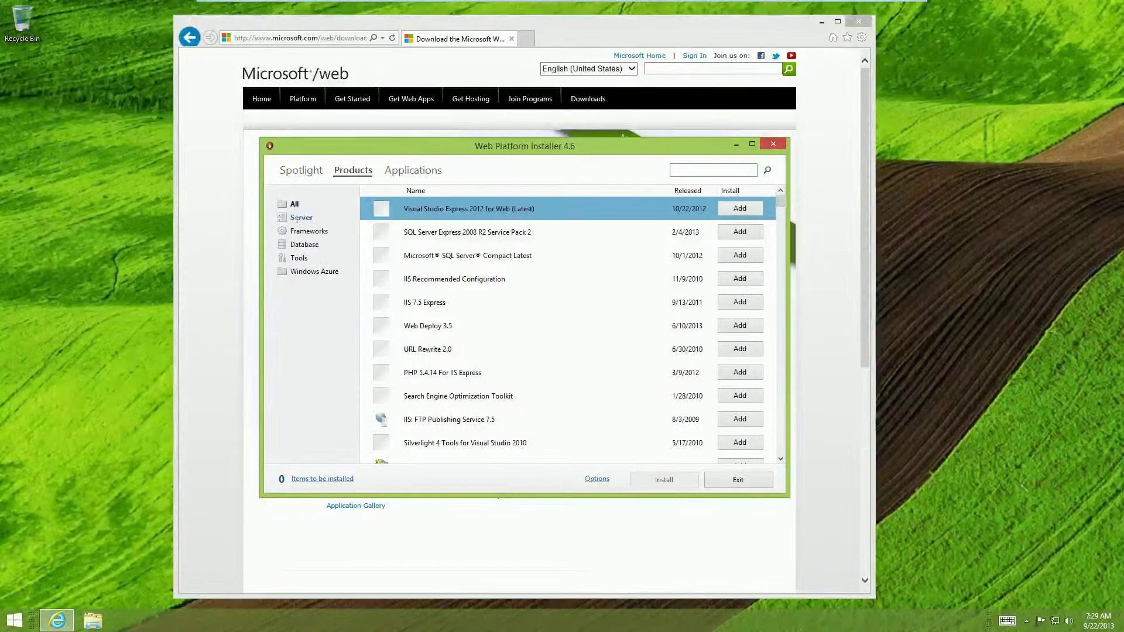
pyautogui.click(300, 218)
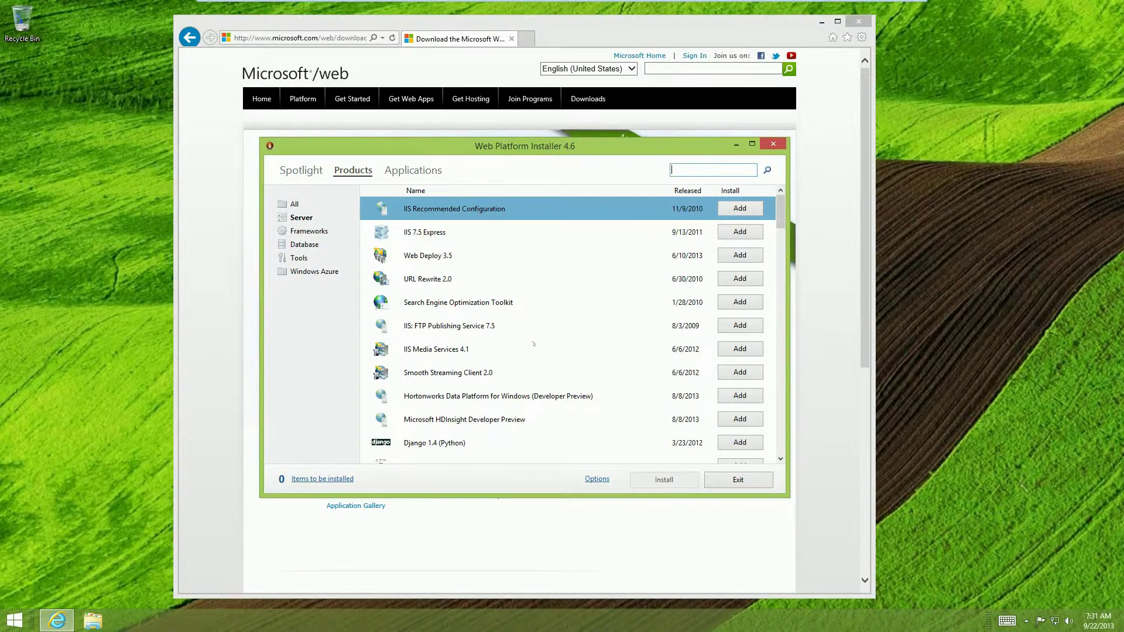
pyautogui.scroll(-8, 524, 361)
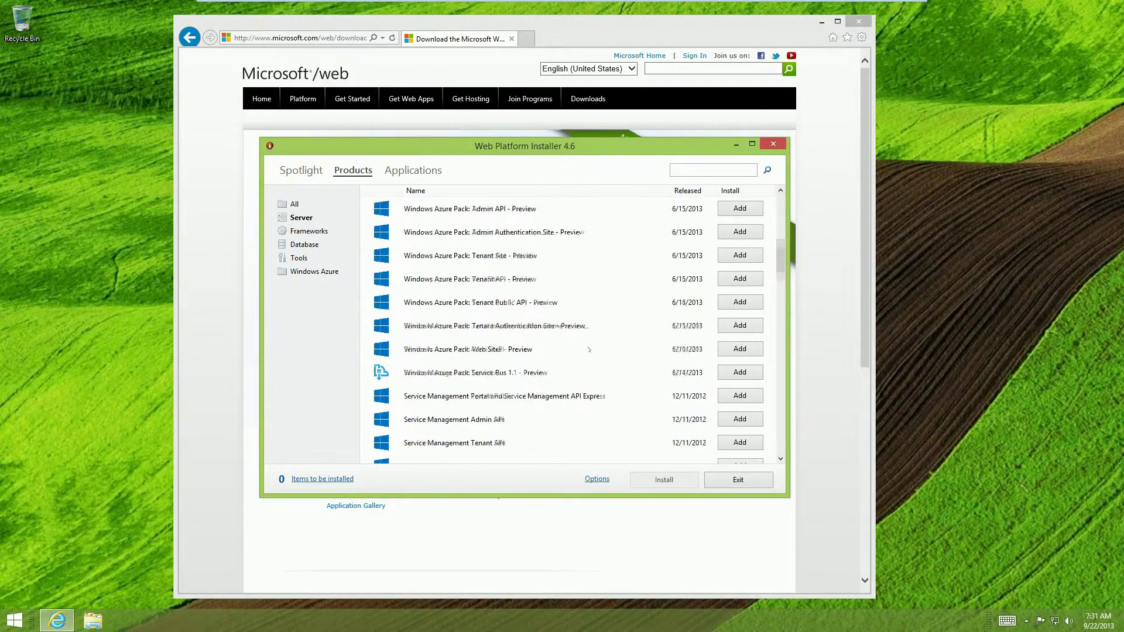
pyautogui.scroll(-10, 589, 350)
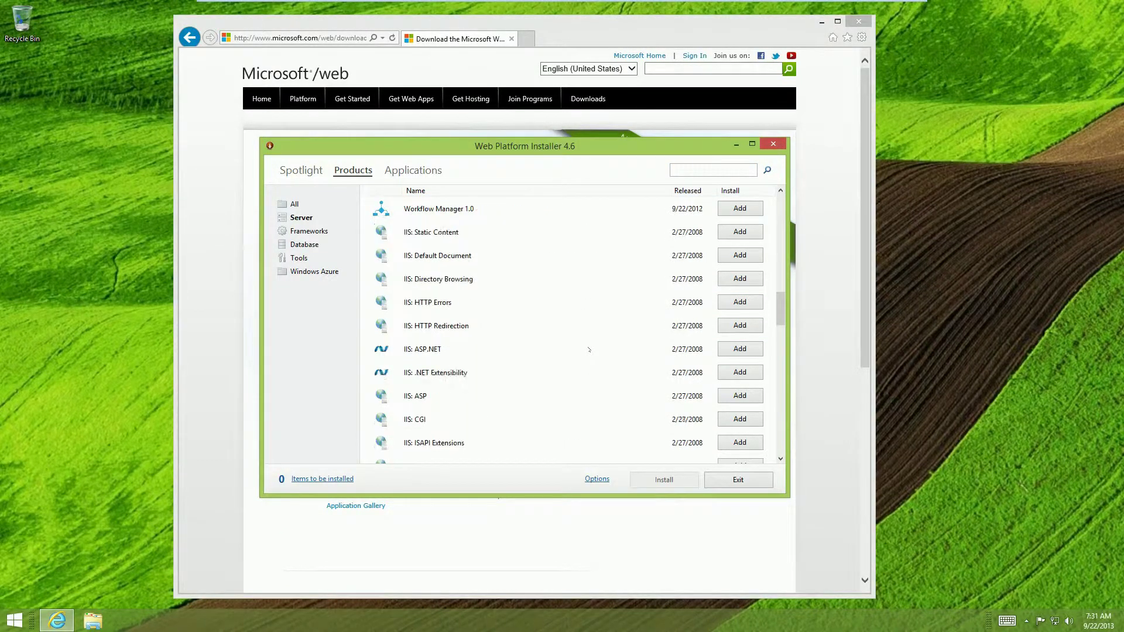
pyautogui.scroll(-10, 589, 350)
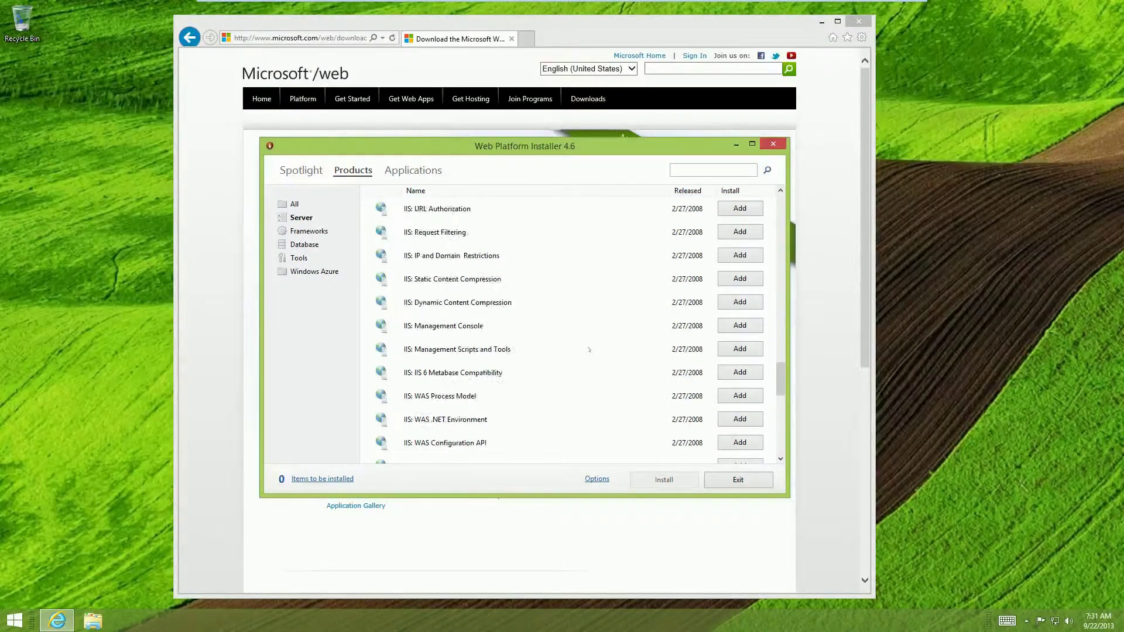
pyautogui.scroll(-2, 589, 350)
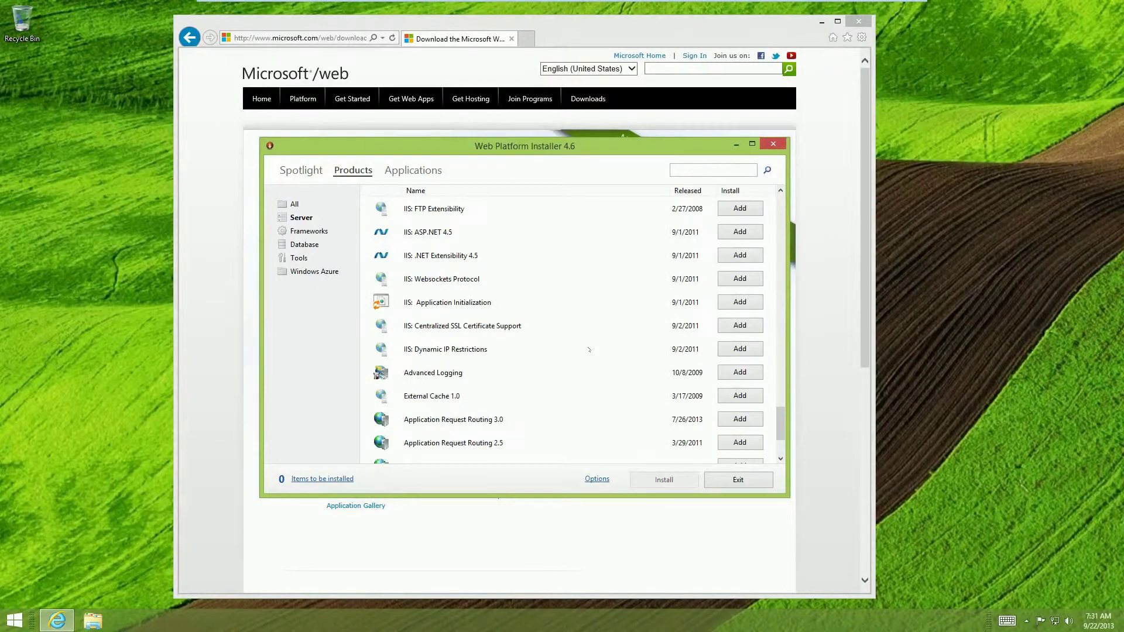
pyautogui.scroll(-2, 589, 350)
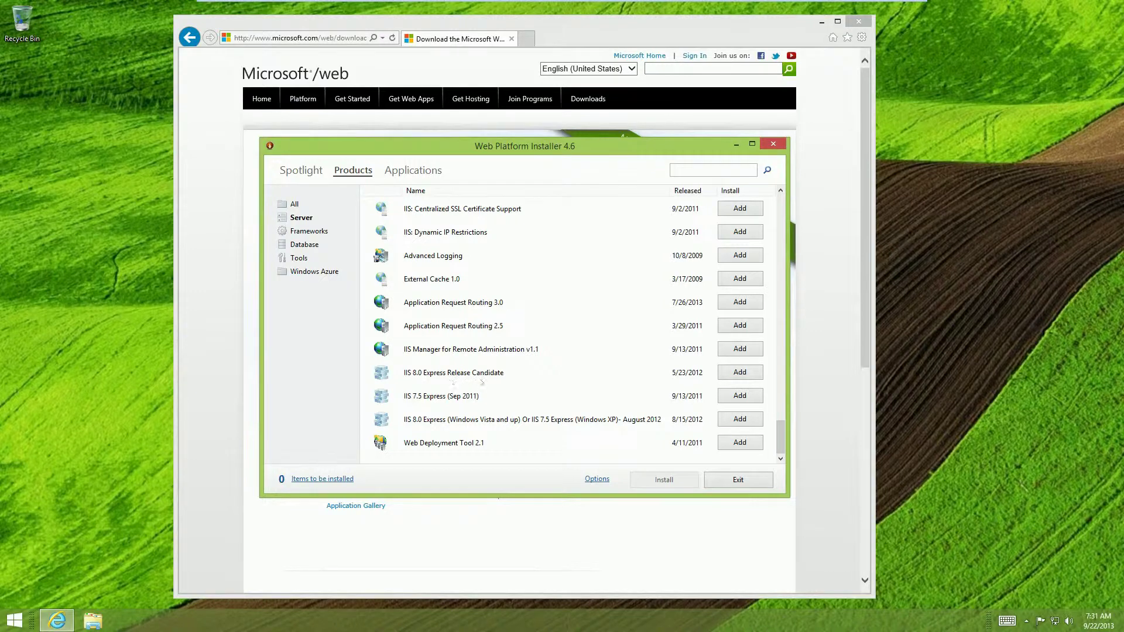
# Step: List the Frameworks products and scroll to the installed .NET 3.5 and .NET 4.5 entries
pyautogui.click(309, 231)
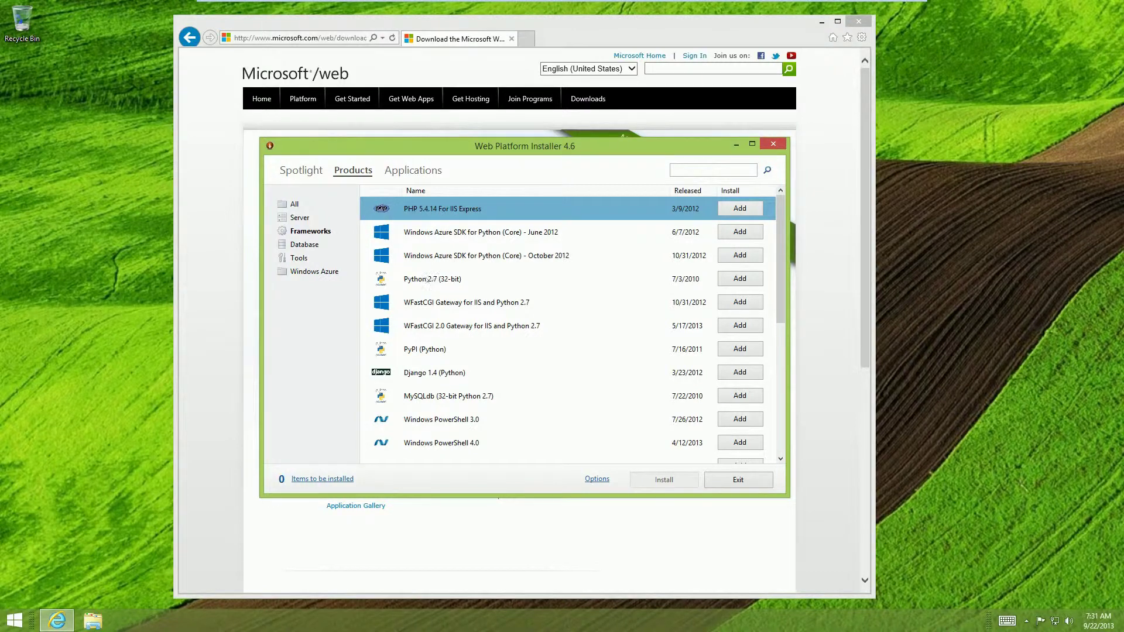
pyautogui.scroll(-2, 424, 371)
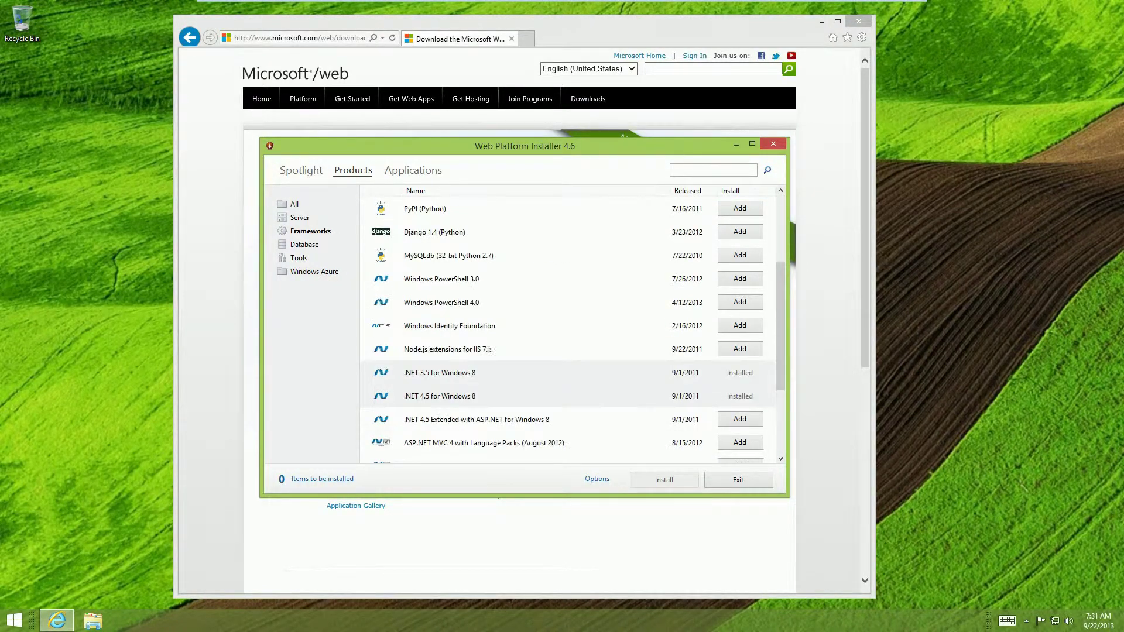
pyautogui.scroll(-2, 491, 350)
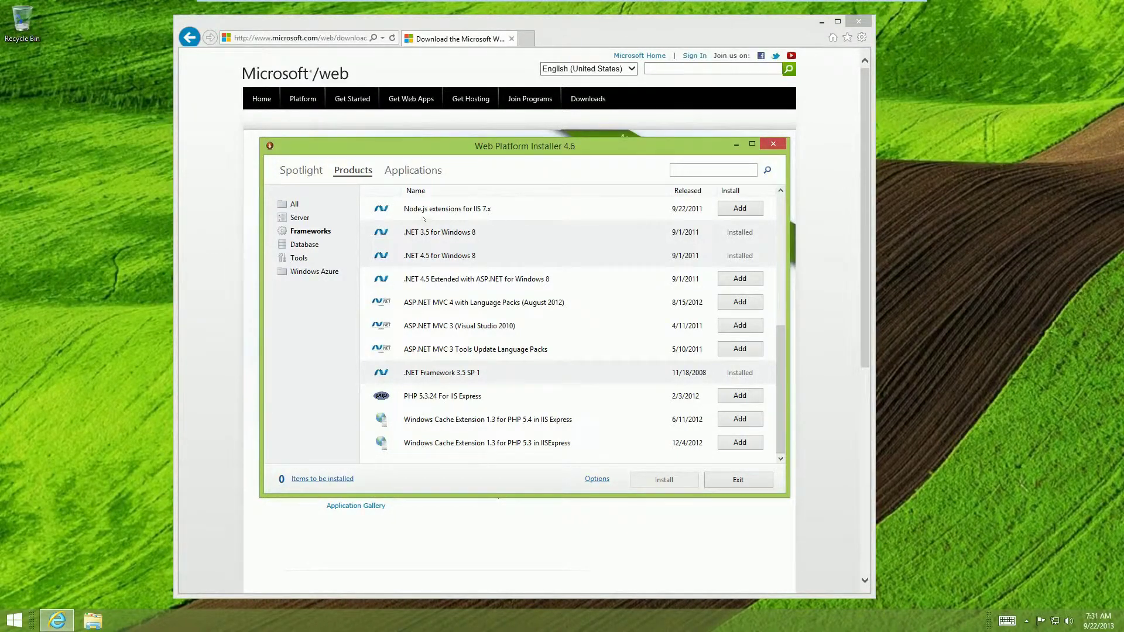
pyautogui.scroll(2, 423, 219)
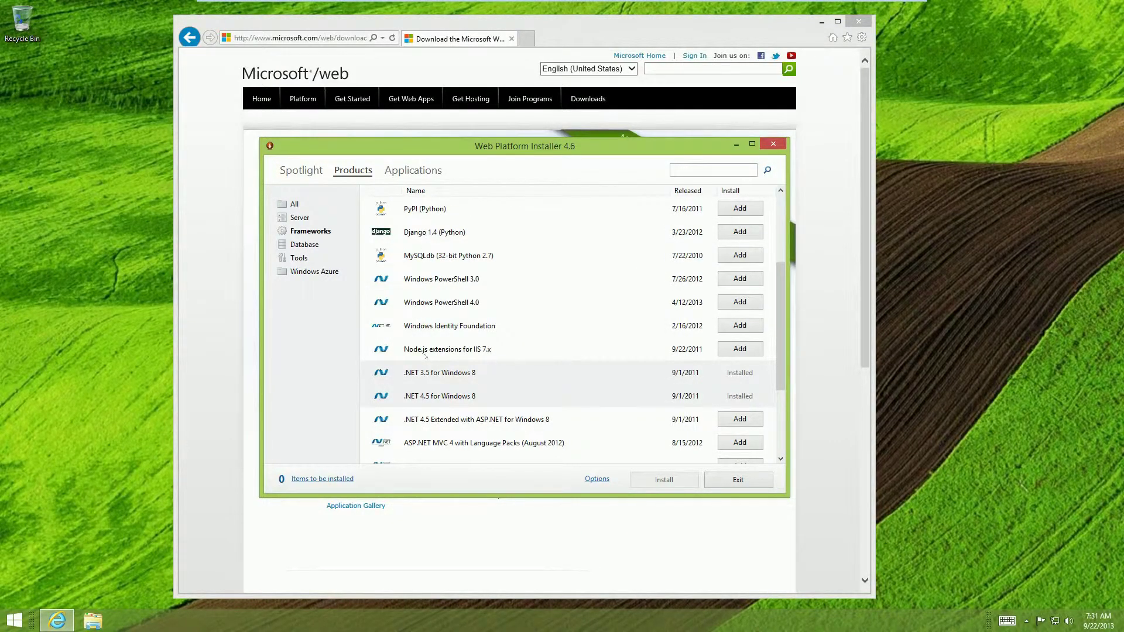
# Step: Select the Database category and scroll from SQL Server Express 2008 R2 SP2 down to MySQL and back
pyautogui.click(304, 244)
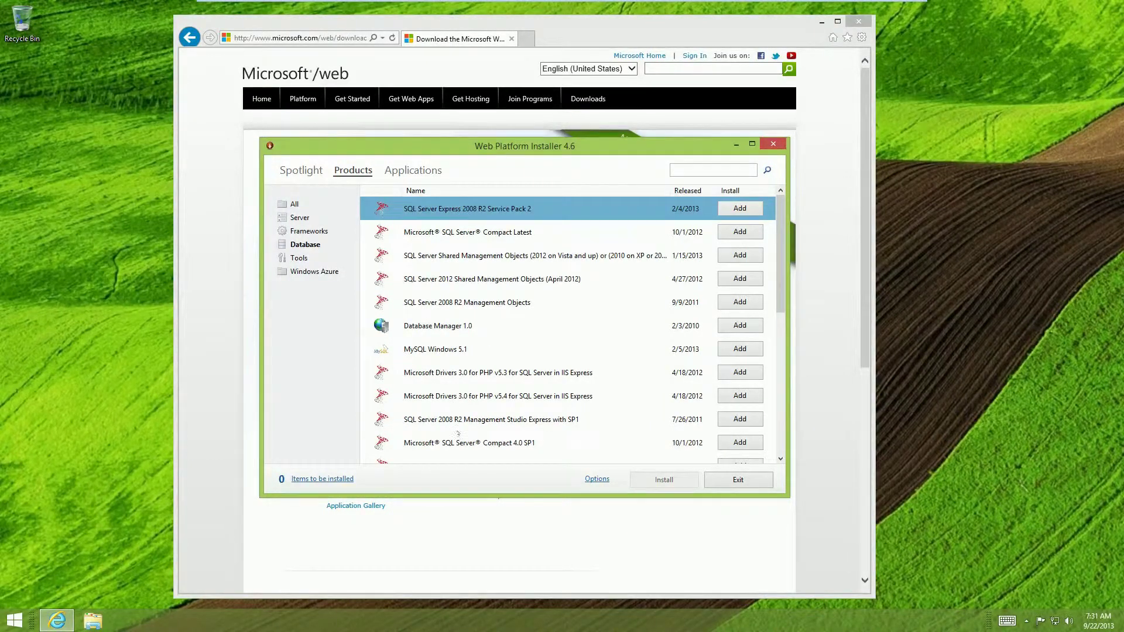
pyautogui.scroll(-5, 445, 258)
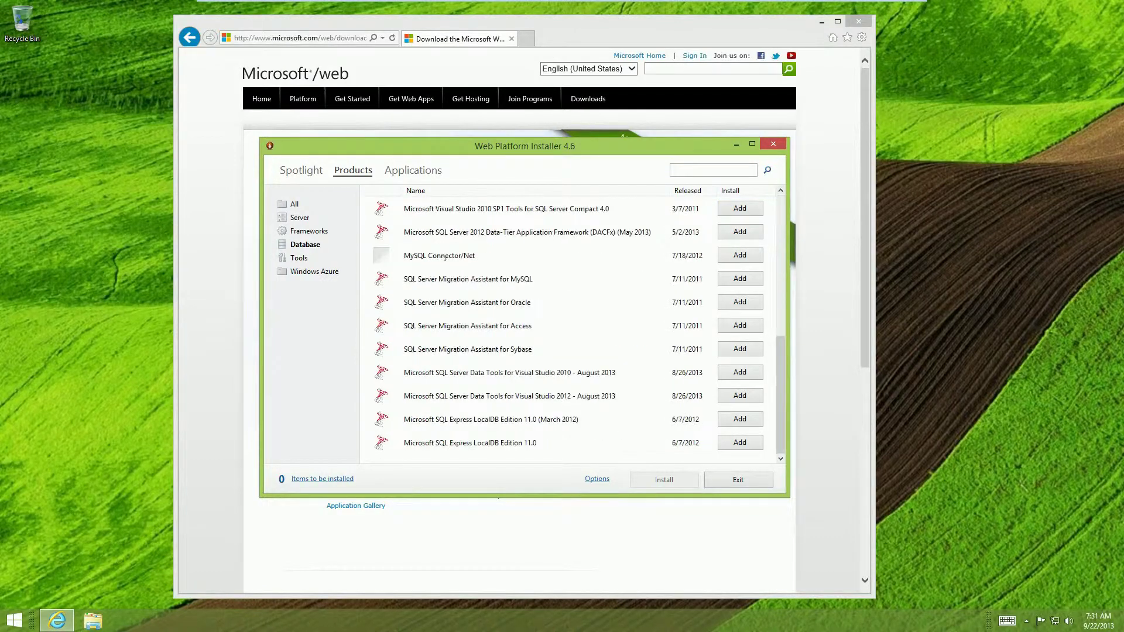
pyautogui.scroll(5, 479, 360)
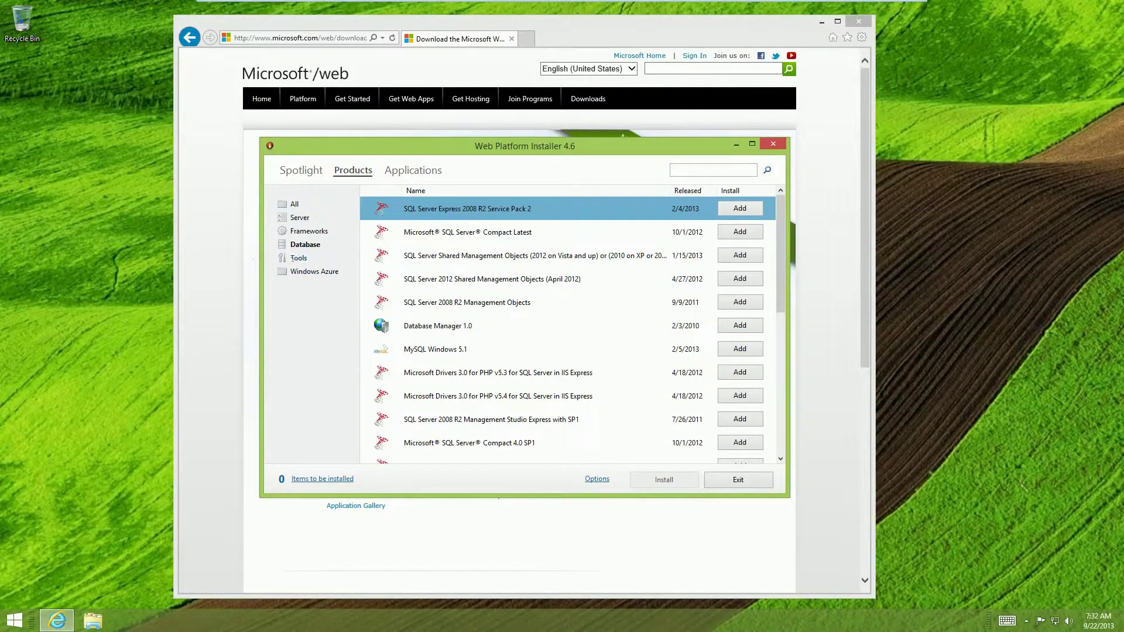
# Step: Select the Tools category and scroll down to the installed Microsoft Web Developer Tools 2012.2.1
pyautogui.click(314, 259)
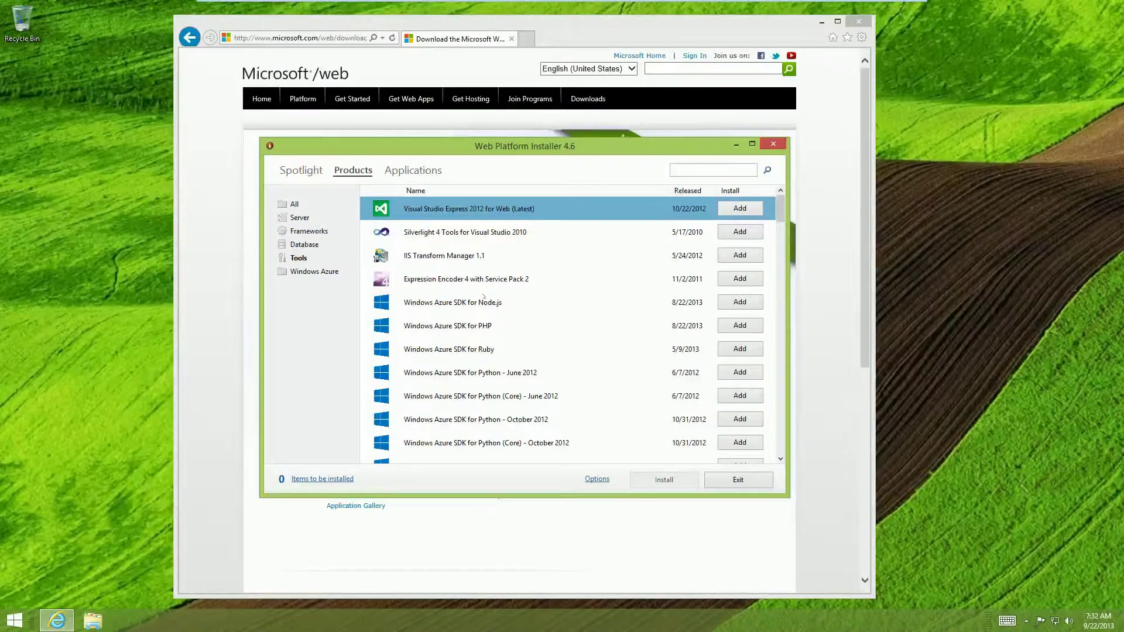
pyautogui.scroll(-3, 483, 296)
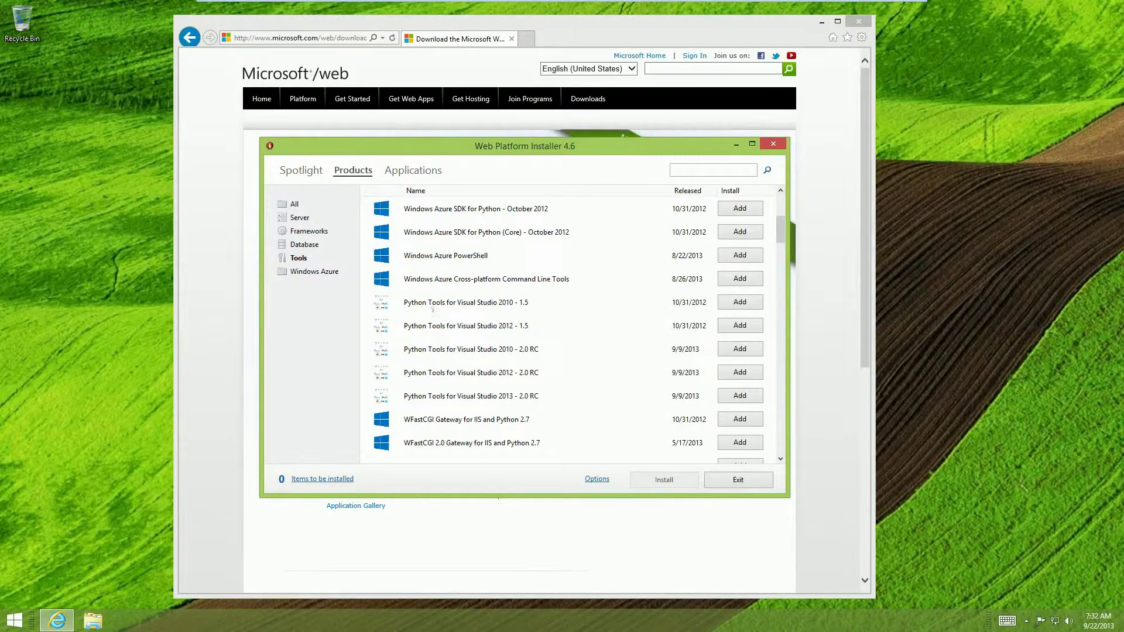
pyautogui.scroll(-5, 432, 309)
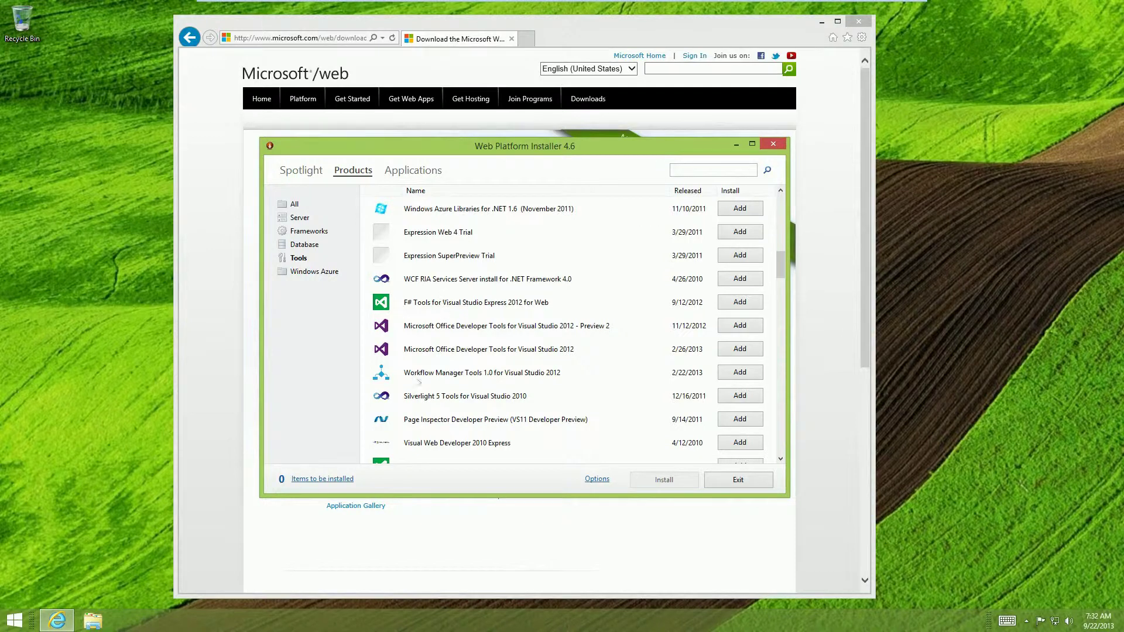
pyautogui.scroll(-3, 450, 319)
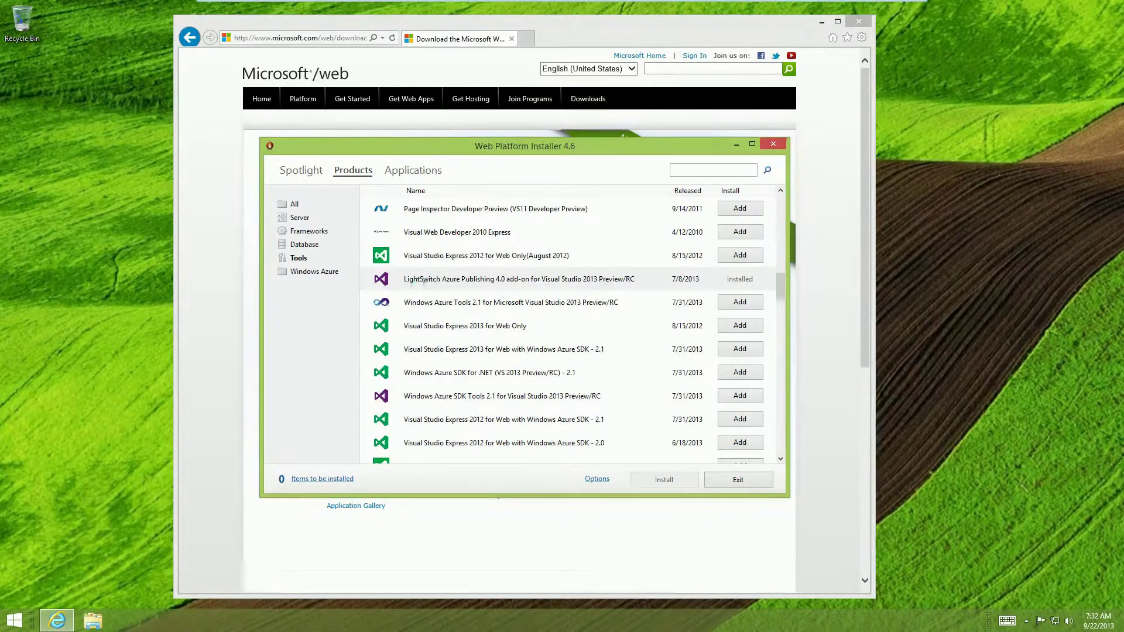
pyautogui.scroll(-3, 467, 414)
pyautogui.scroll(-4, 467, 413)
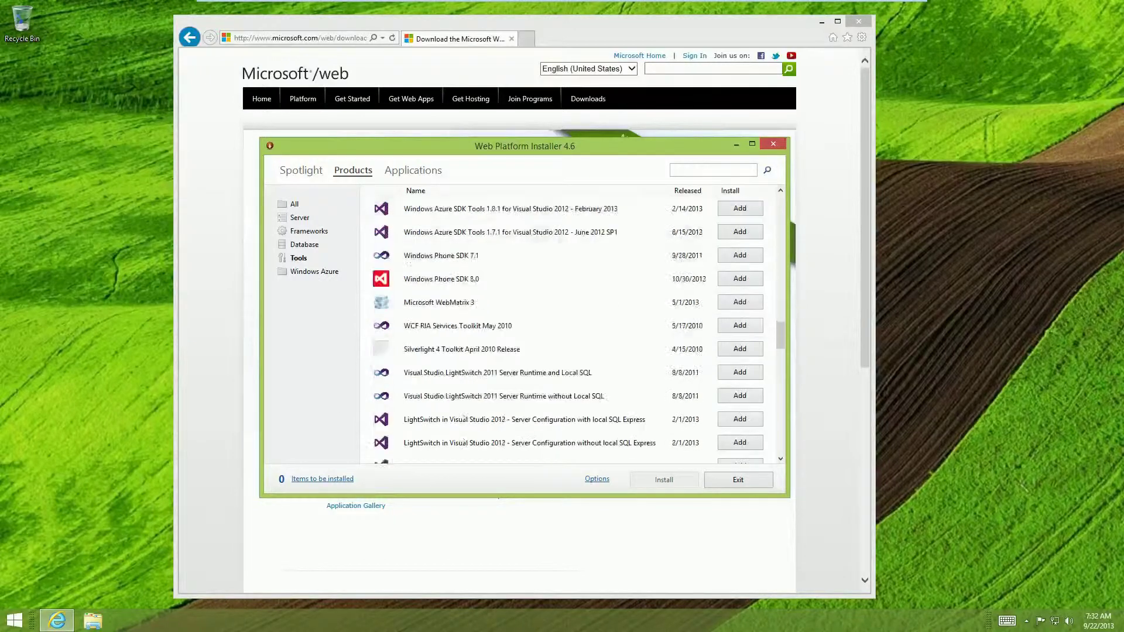
pyautogui.scroll(-10, 445, 315)
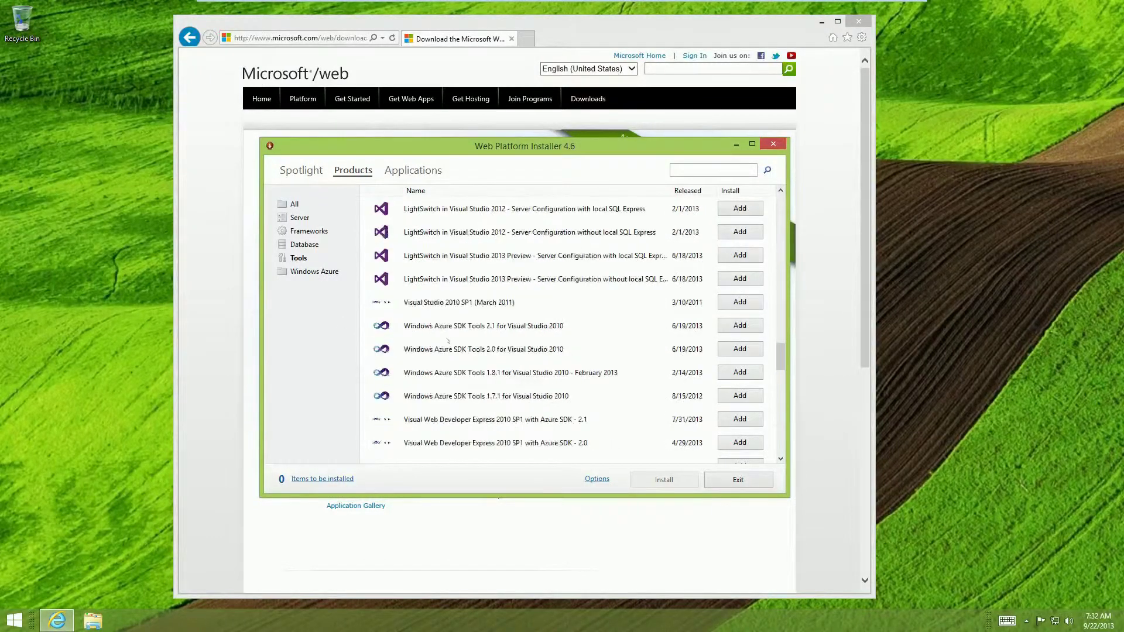
pyautogui.scroll(-3, 447, 340)
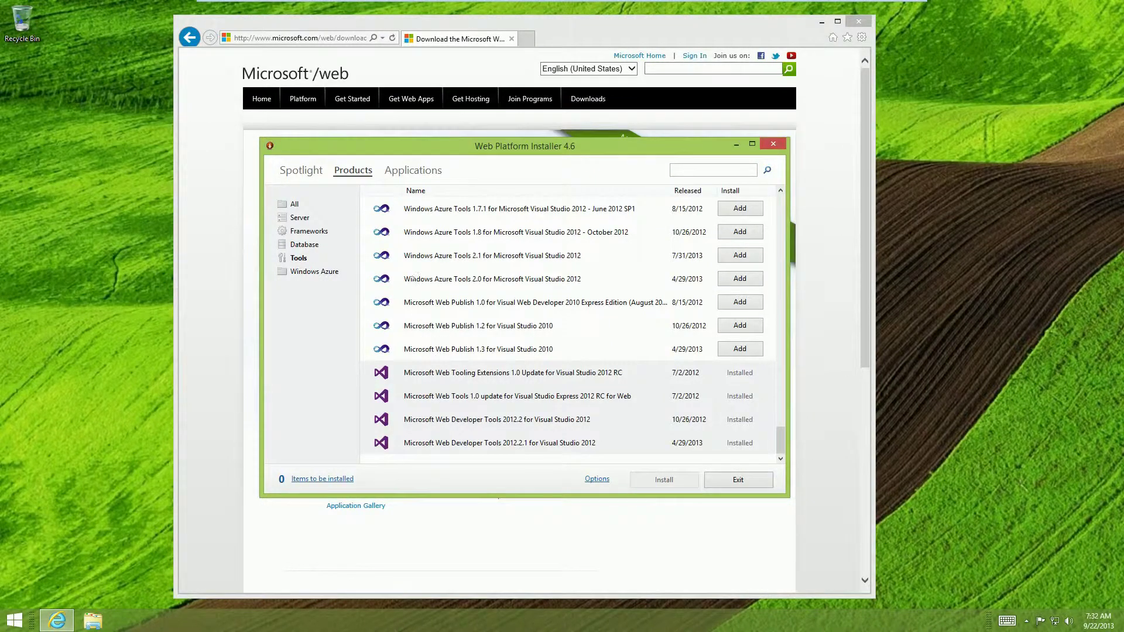
# Step: Scroll through the Windows Azure products, then return to the All list led by Visual Studio Express 2012 for Web
pyautogui.click(305, 271)
pyautogui.scroll(-10, 415, 326)
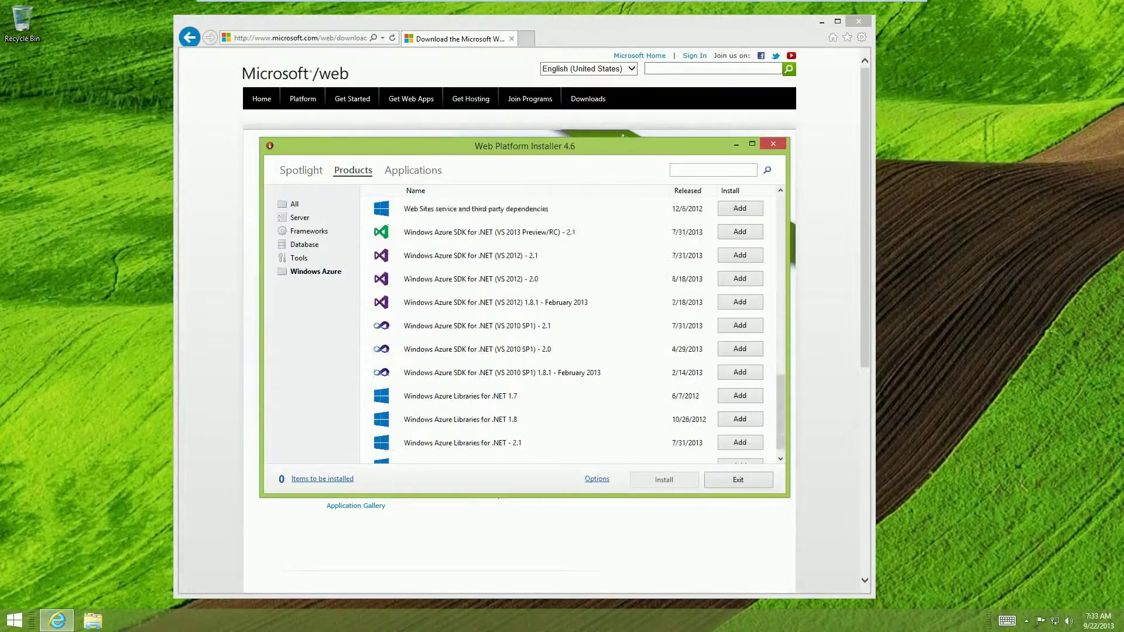
pyautogui.scroll(5, 414, 326)
pyautogui.scroll(5, 414, 325)
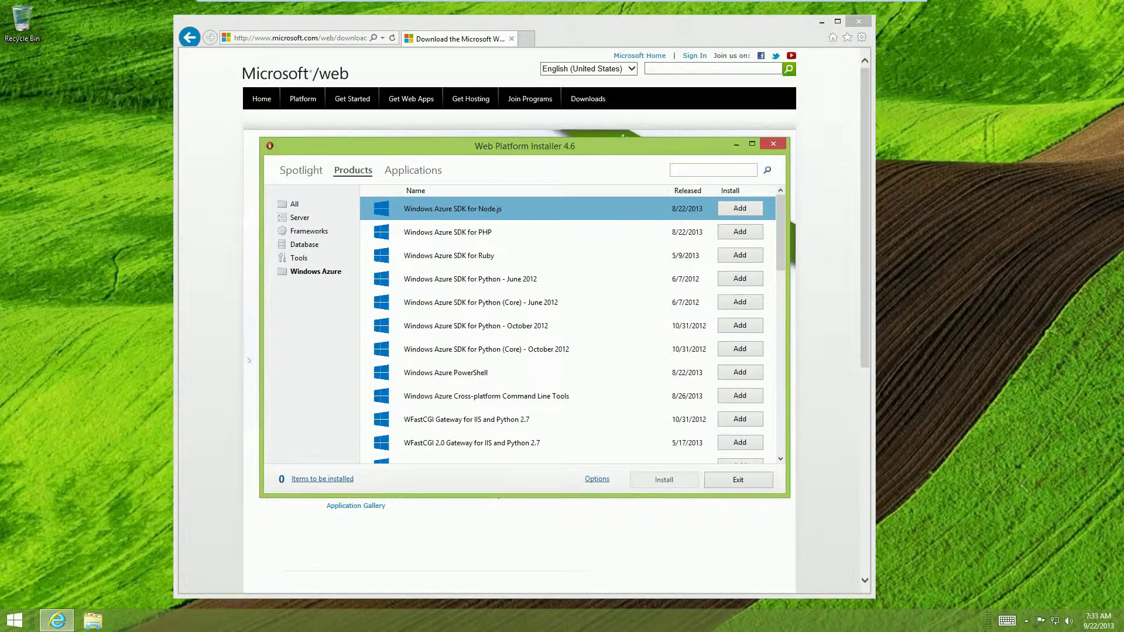
pyautogui.click(295, 206)
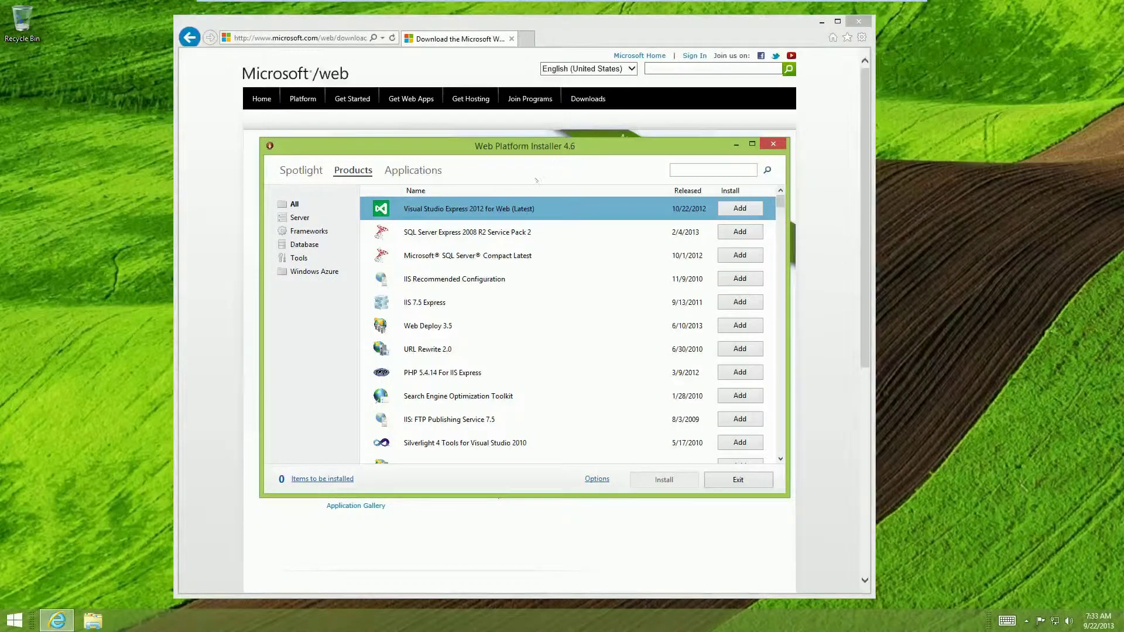
# Step: Switch to the Applications tab and scroll through the web apps, from WordPress to OfficeClip Basic Edition
pyautogui.click(411, 170)
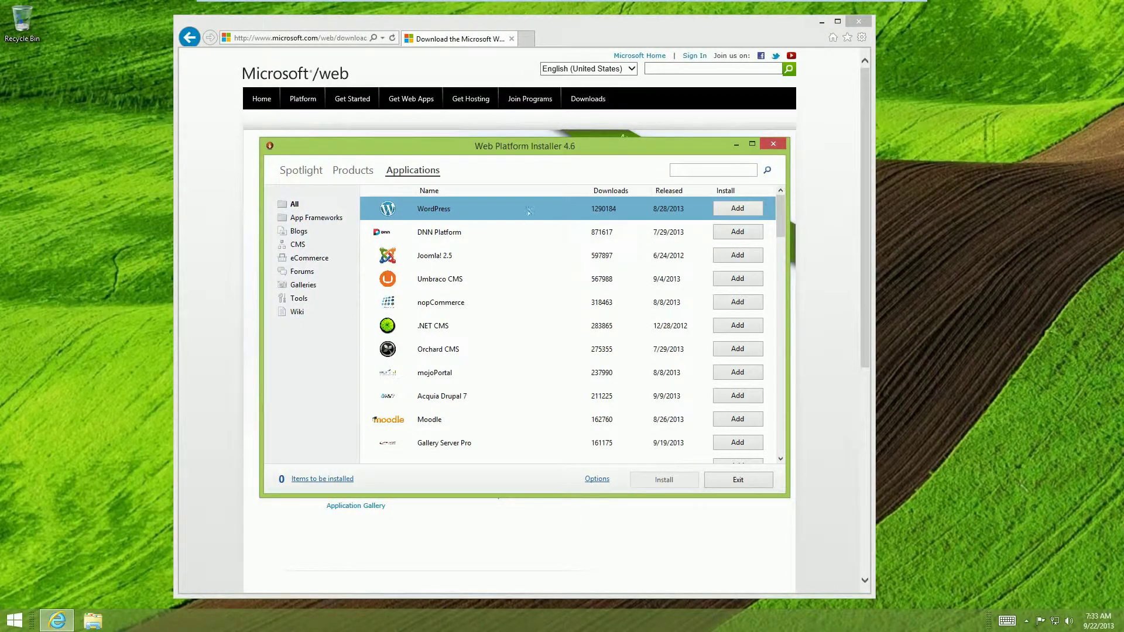
pyautogui.scroll(-20, 531, 240)
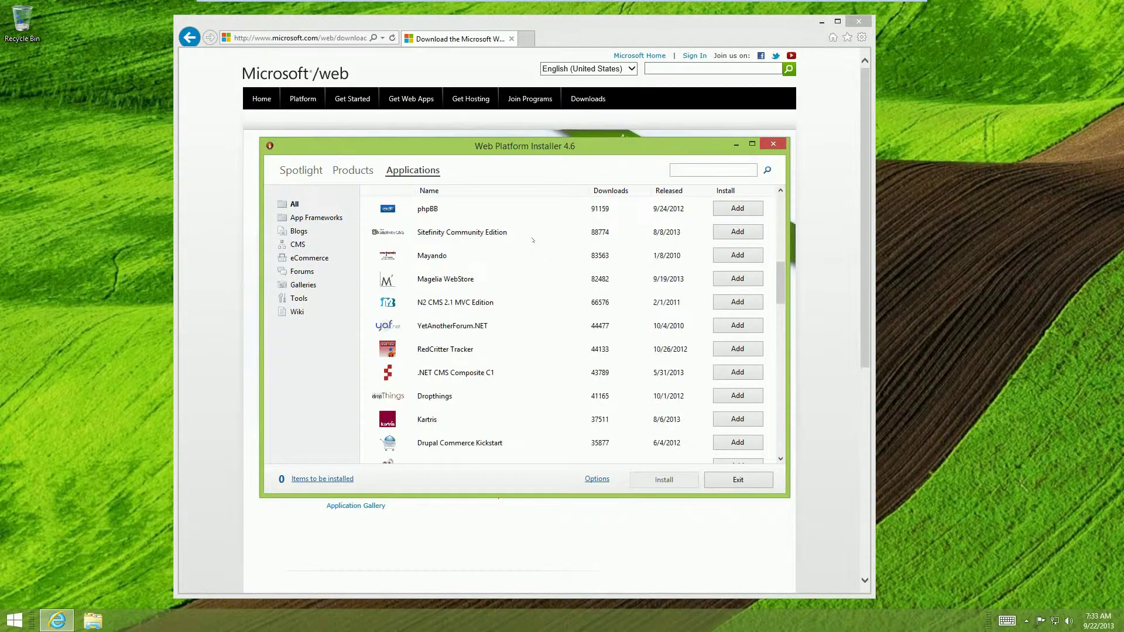
pyautogui.scroll(-6, 533, 240)
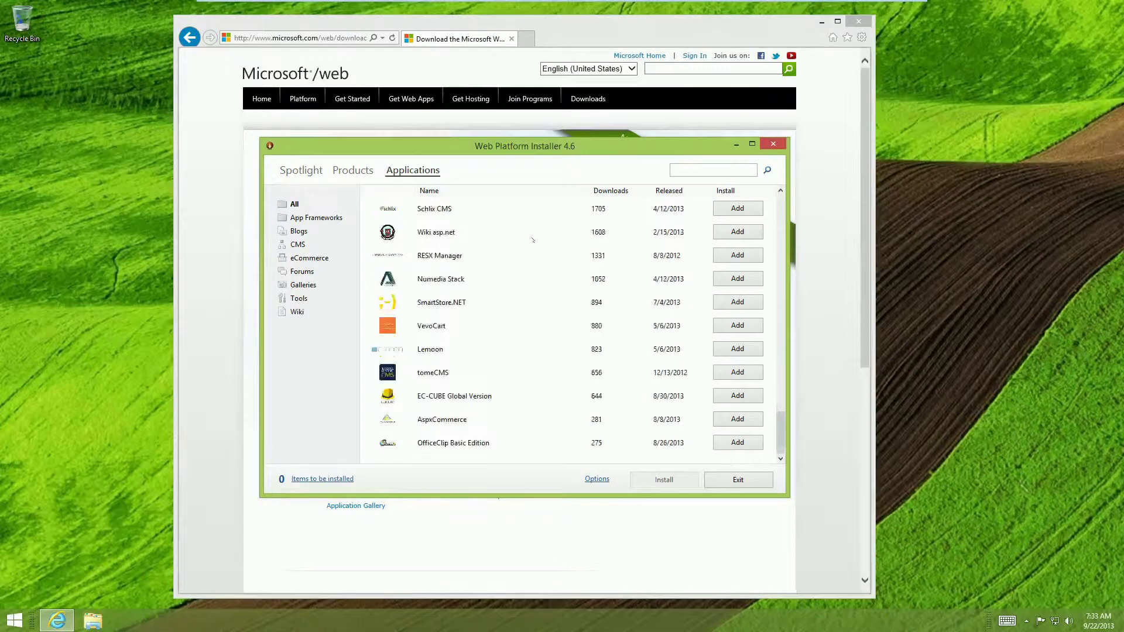
pyautogui.scroll(20, 526, 340)
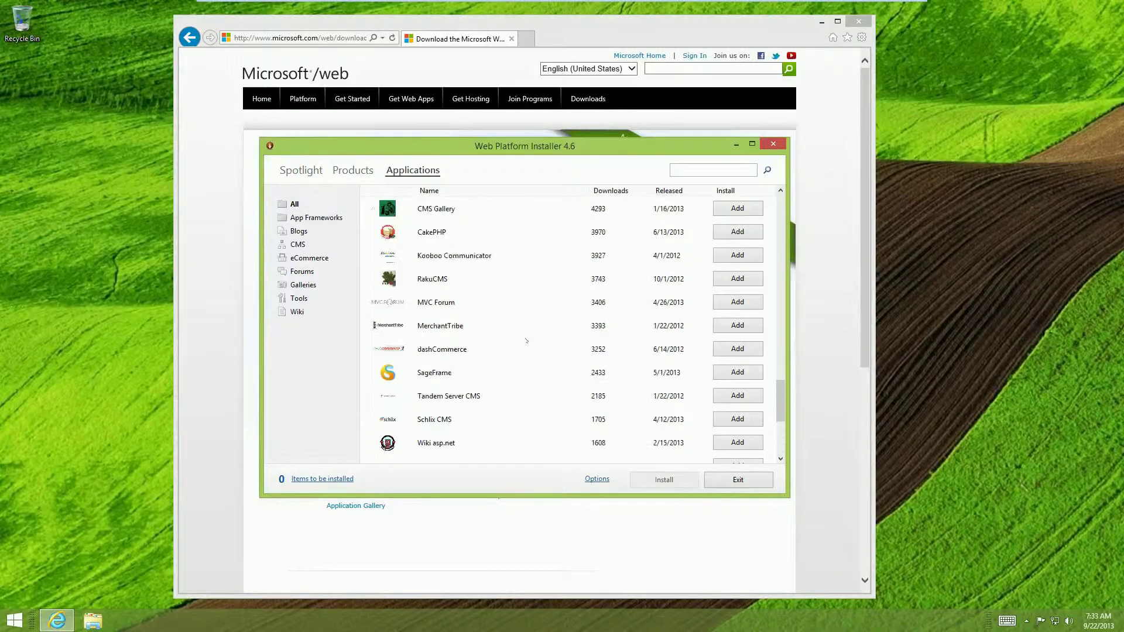
pyautogui.scroll(10, 526, 341)
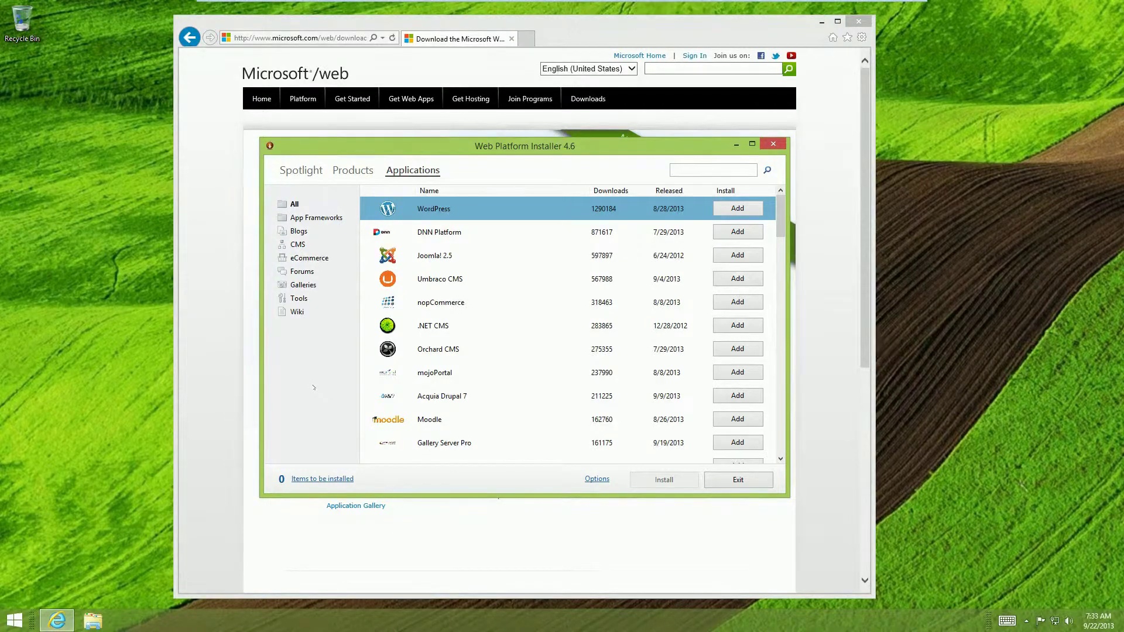
pyautogui.scroll(-20, 493, 310)
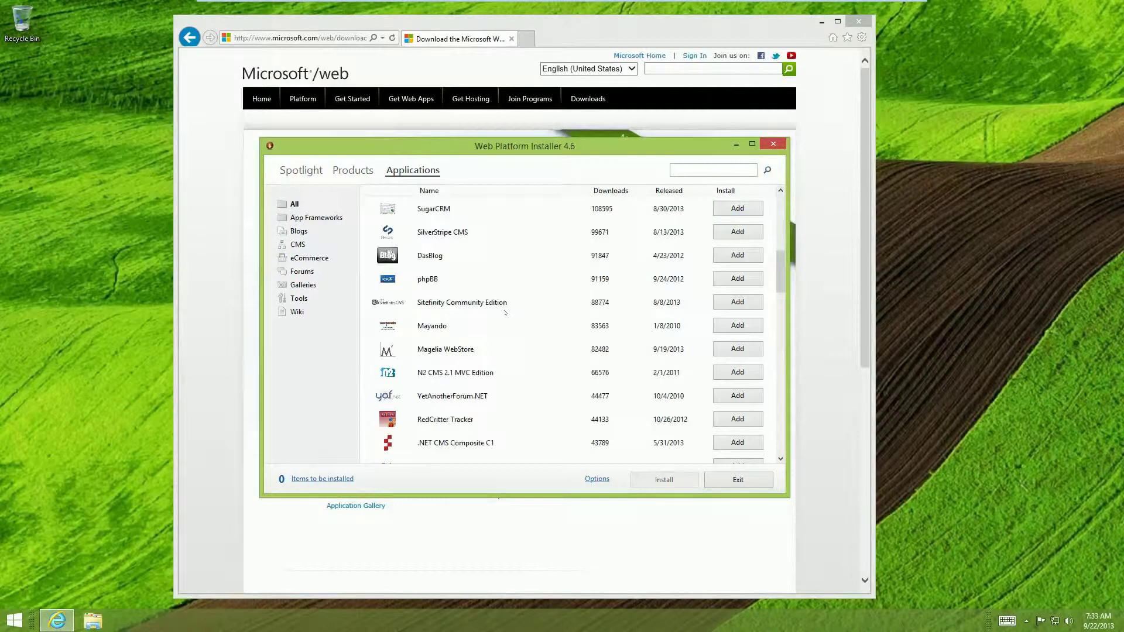
pyautogui.scroll(-10, 505, 313)
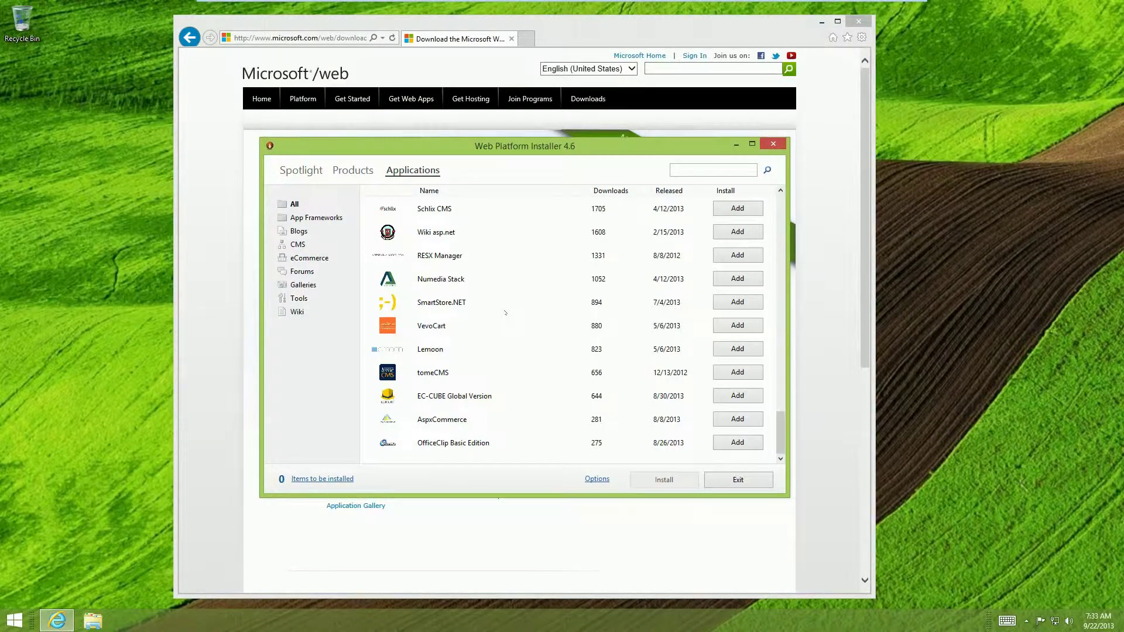
pyautogui.scroll(20, 516, 334)
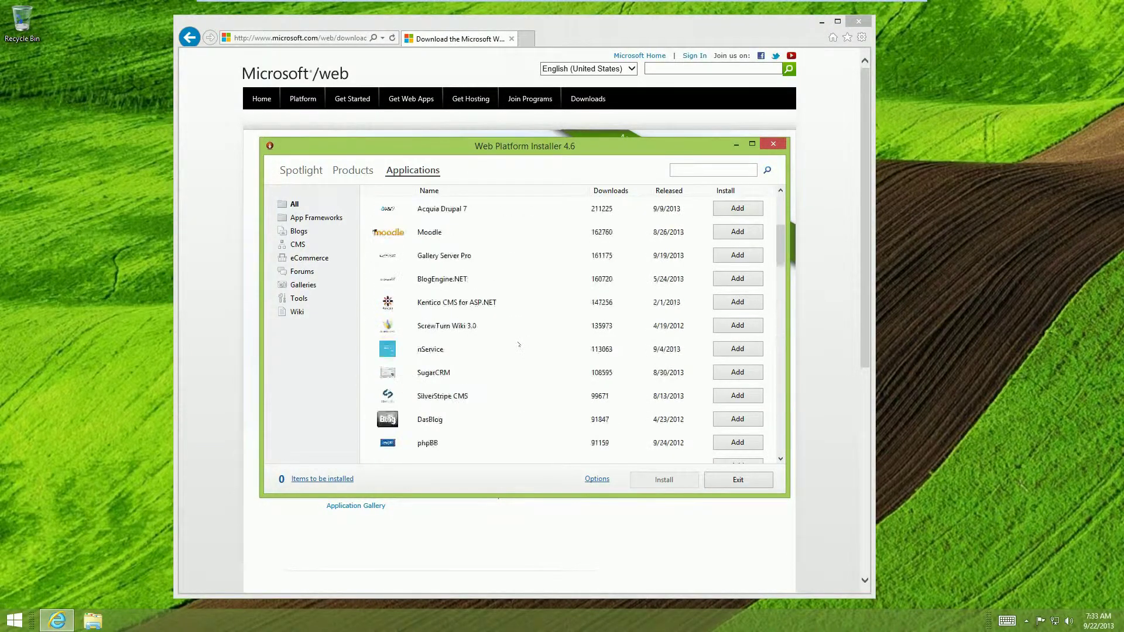